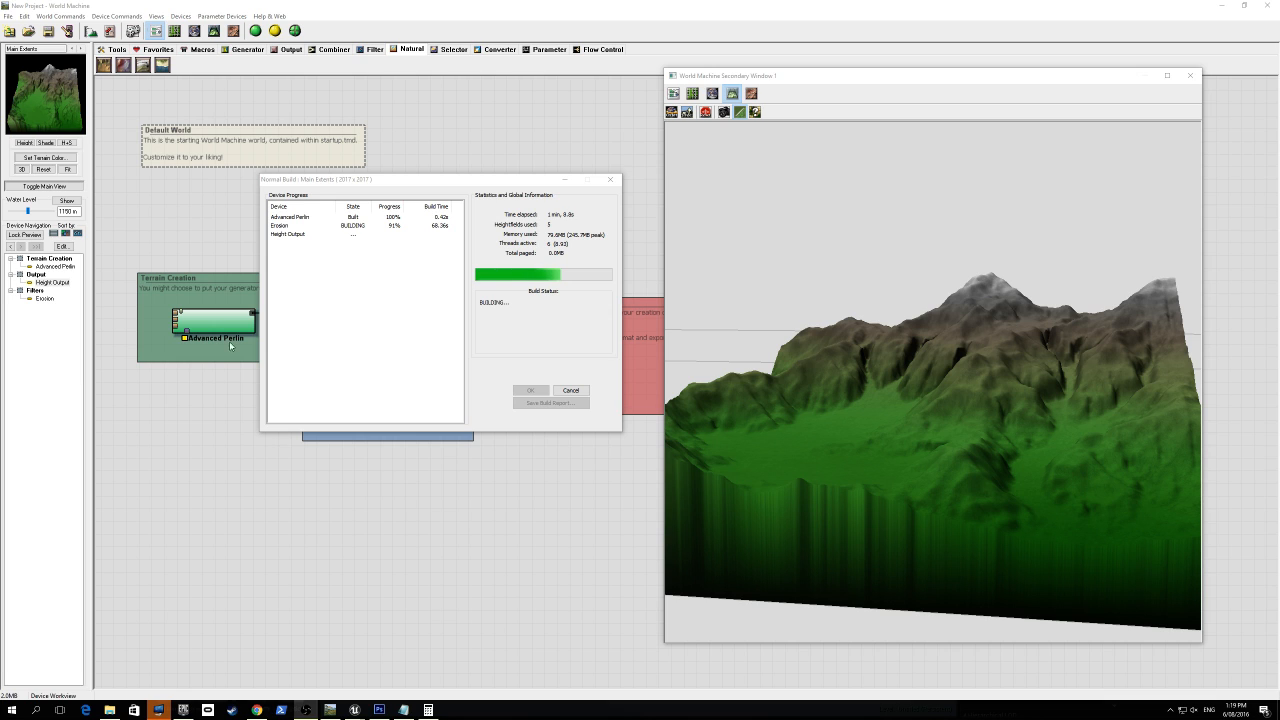
Close the finished build report and write the Height Output heightfield to disk as the RAW16 file GenericLandscape_v01.r16
left_click_drag(422, 183, 435, 178)
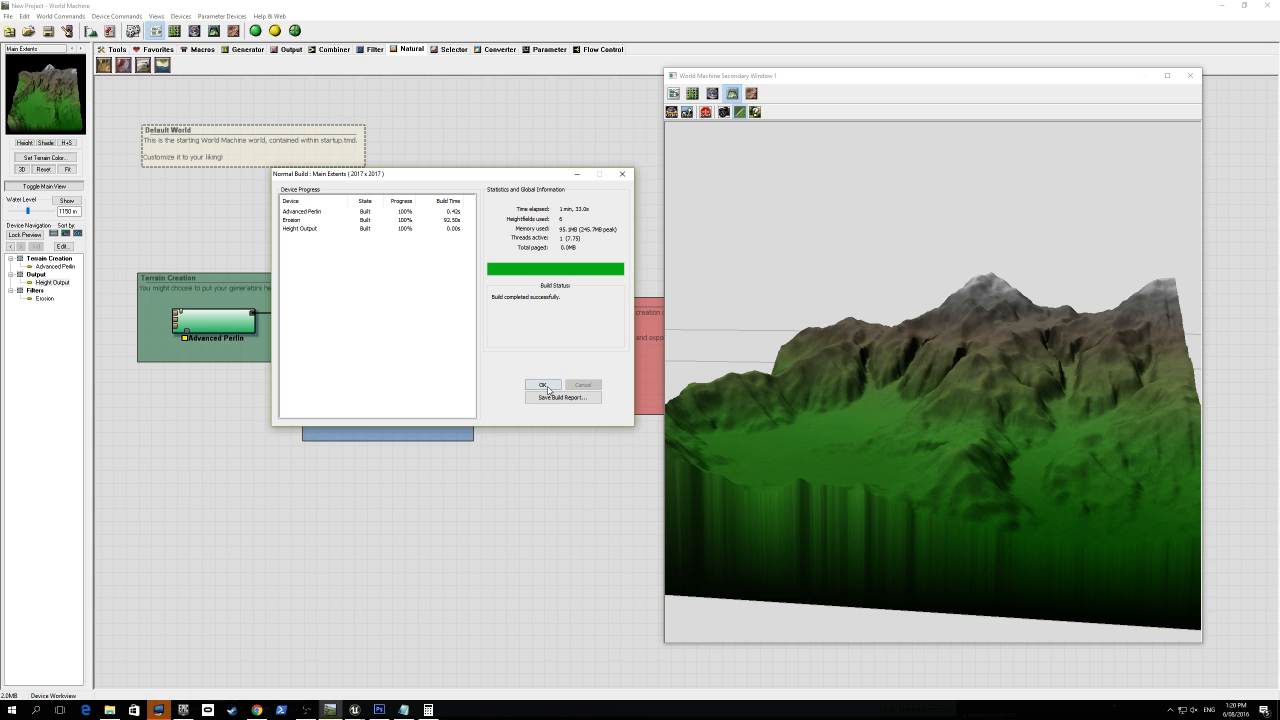
left_click(546, 386)
left_click_drag(815, 358, 846, 373)
scroll(952, 388, "up", 2)
scroll(846, 373, "up", 2)
scroll(846, 373, "down", 2)
double_click(586, 361)
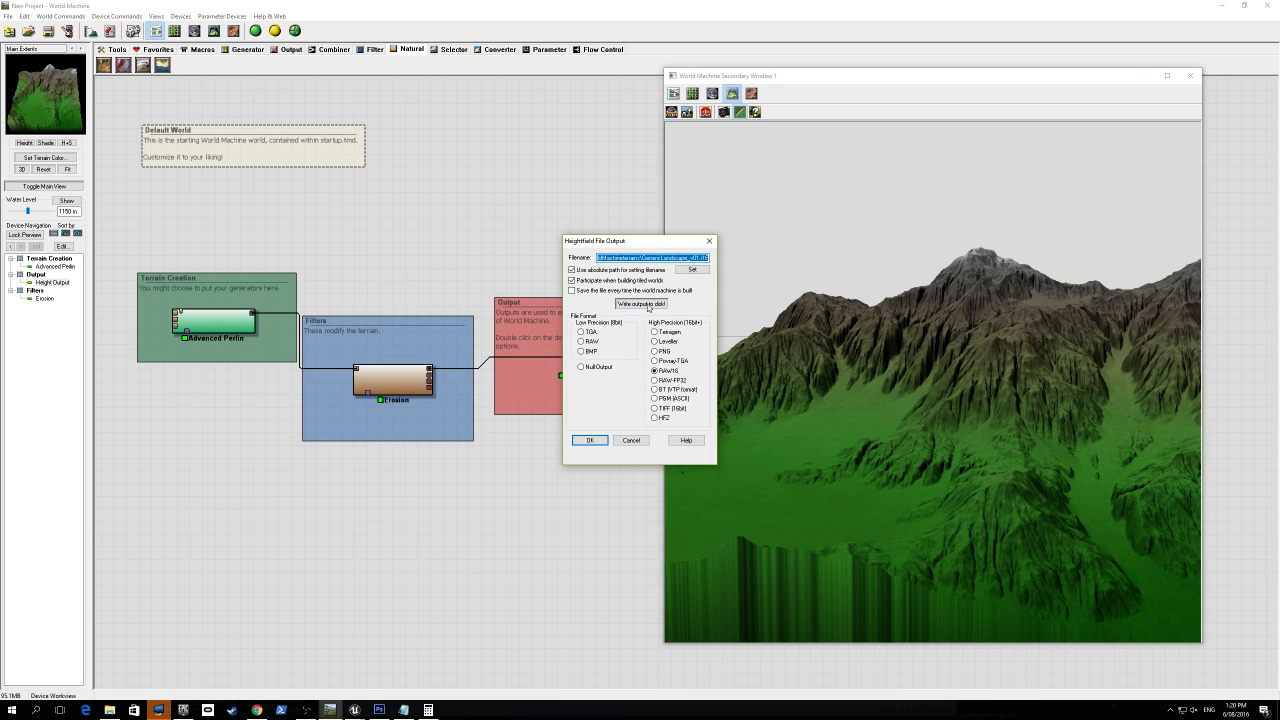
left_click(648, 304)
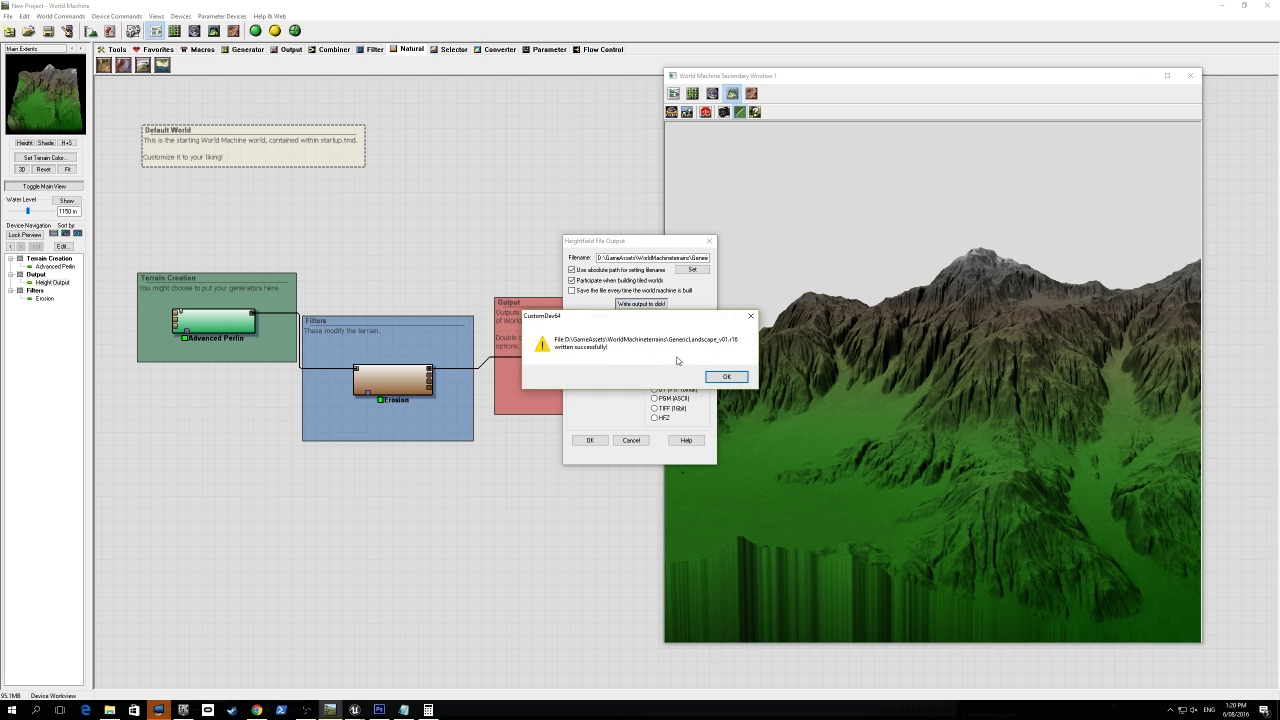
left_click(727, 377)
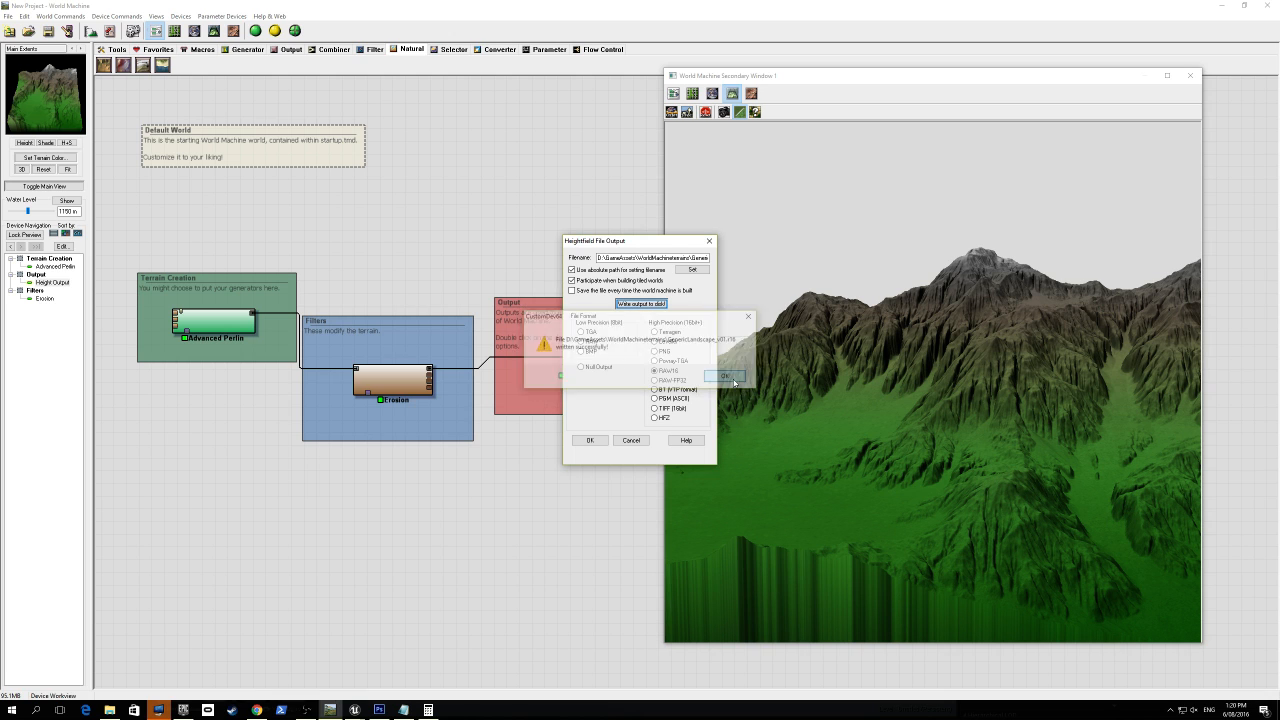
Switch to the Unreal Editor and delete the existing Landscape actor from the level
mouse_move(354, 709)
left_click(336, 673)
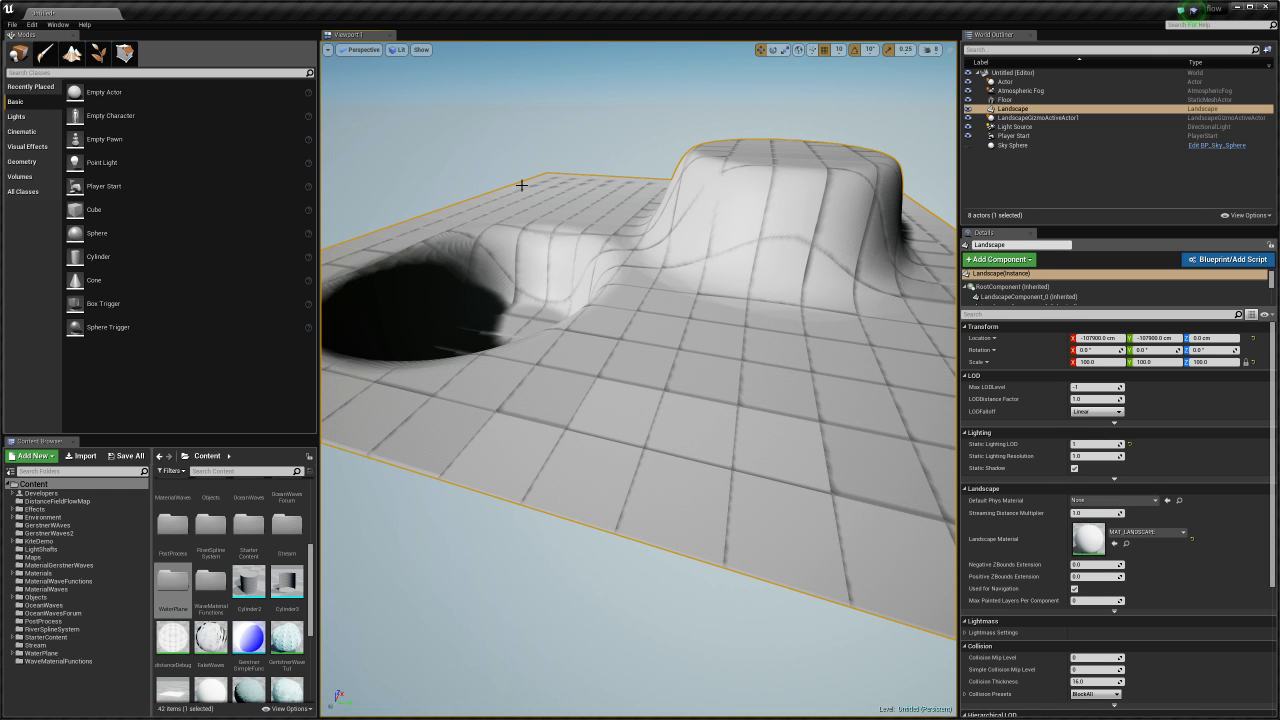
key("Delete")
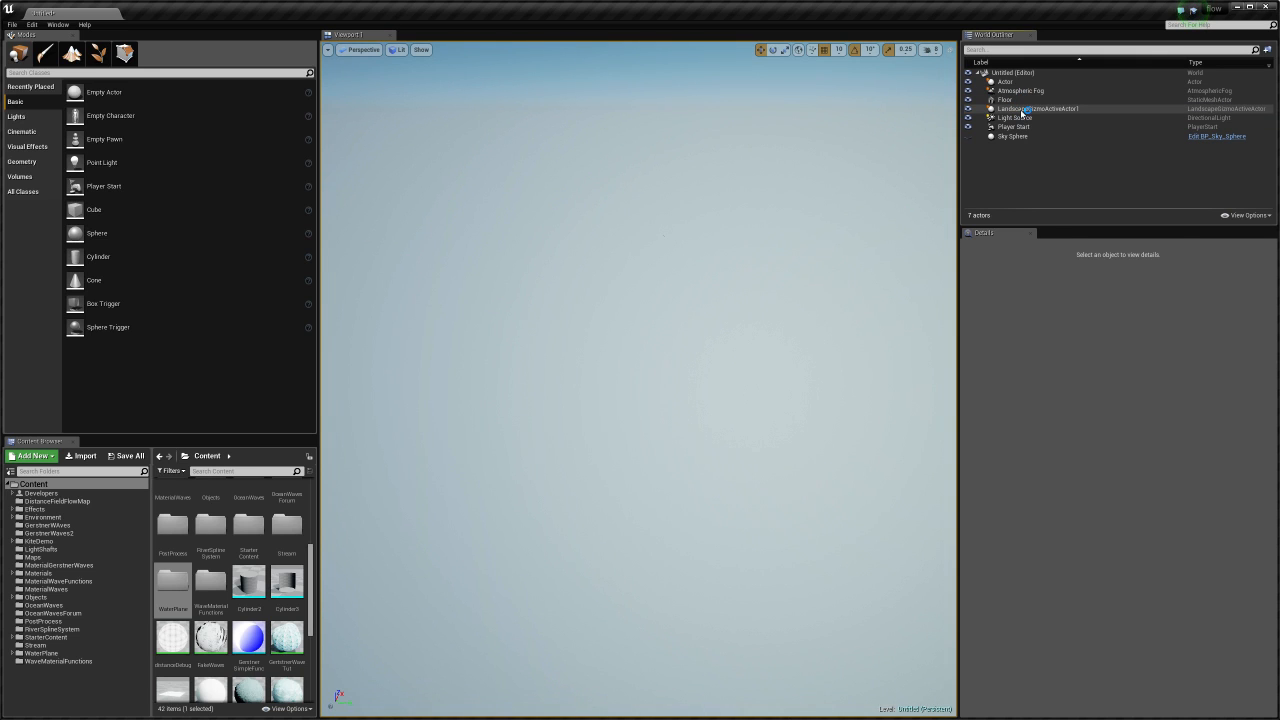
left_click(1024, 110)
Load GenericLandscape_v01.r16 from the GameAssets/WorldMachineterrains folder as the new landscape's heightmap file
left_click(263, 129)
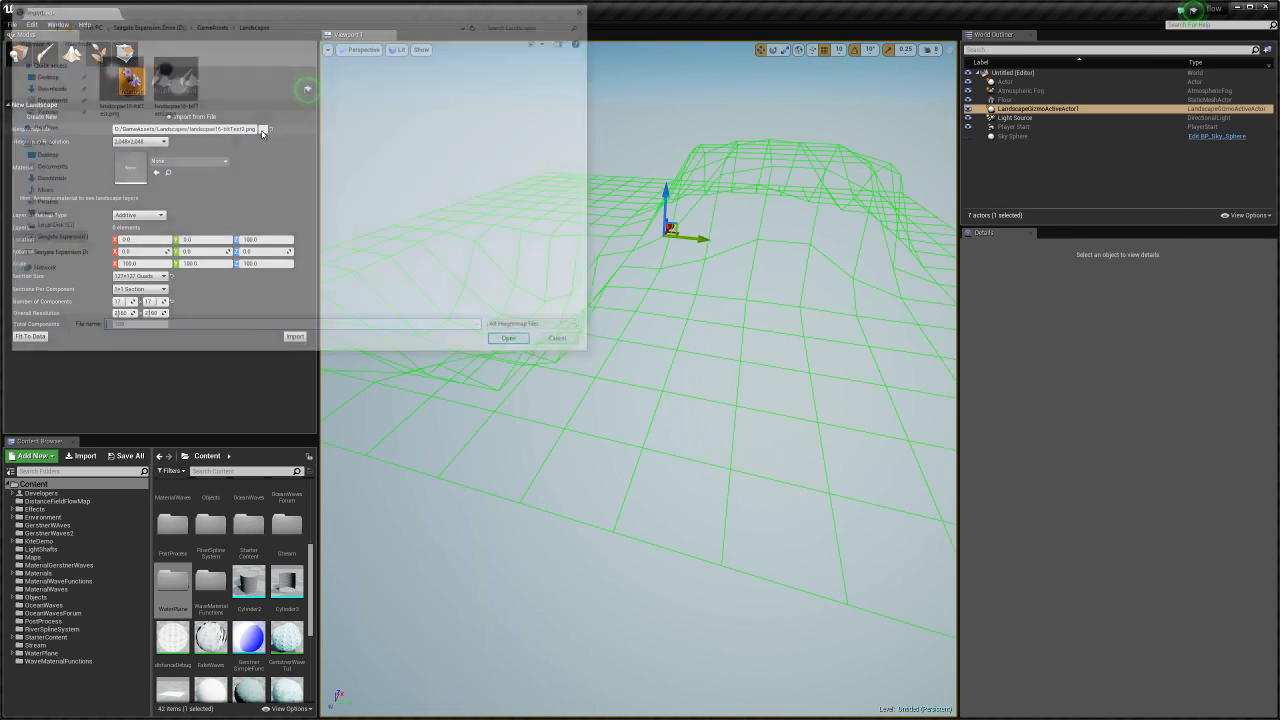
left_click(61, 244)
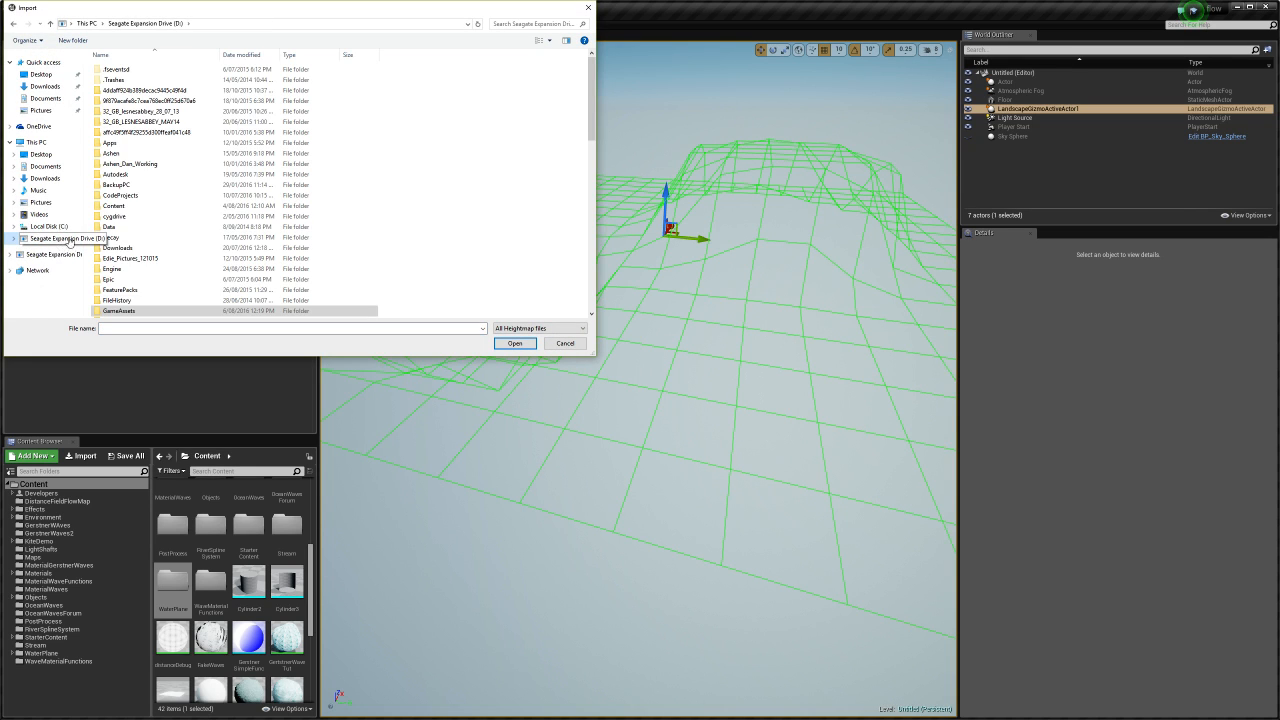
scroll(150, 215, "down", 3)
double_click(138, 187)
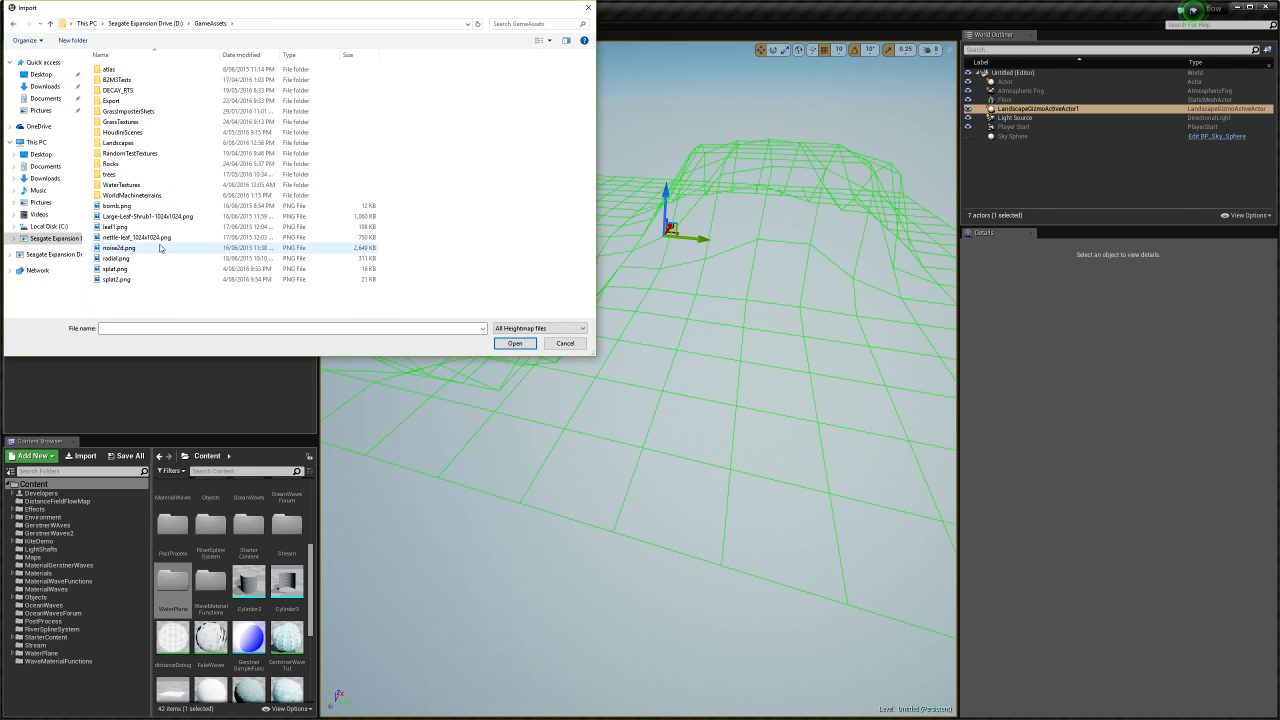
double_click(160, 204)
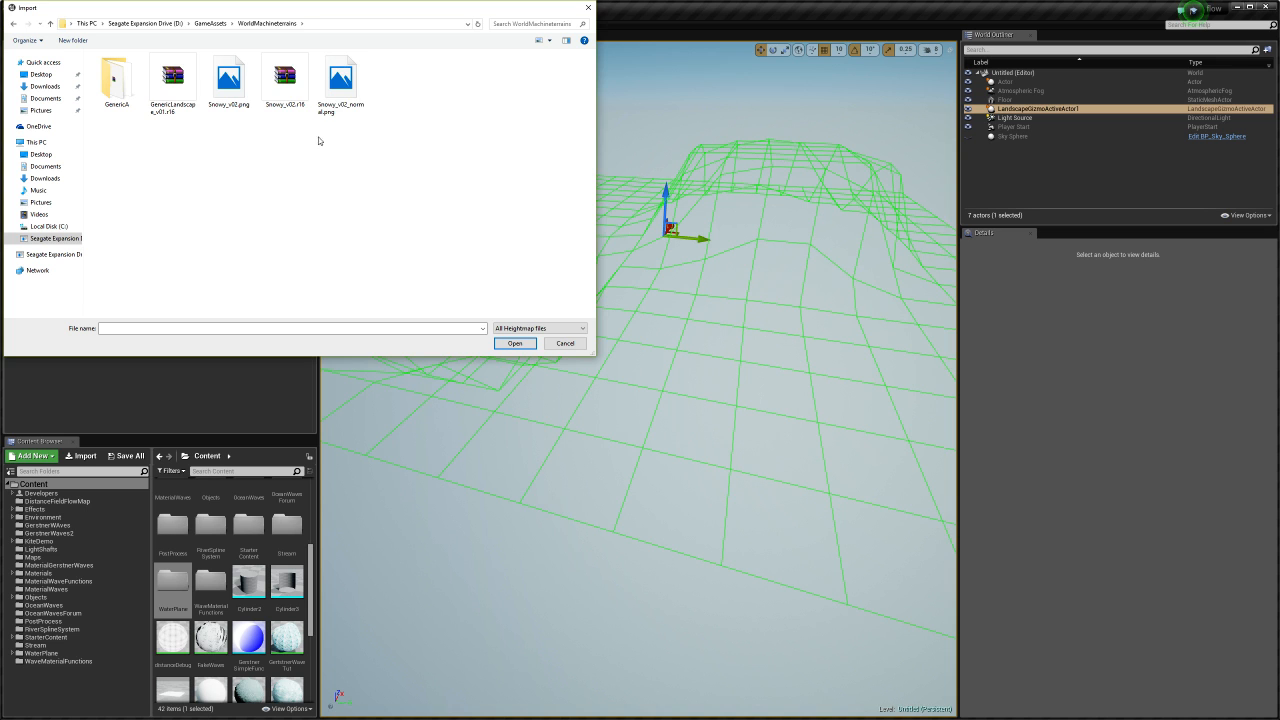
left_click(194, 86)
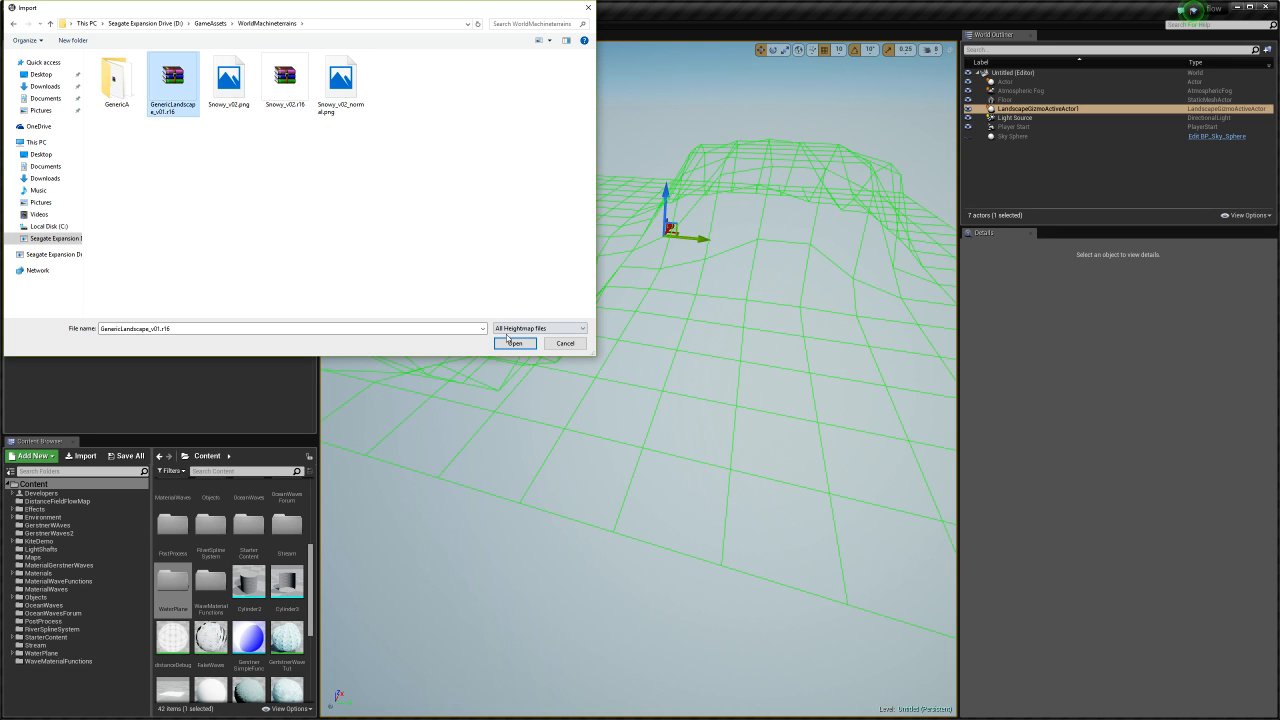
left_click(512, 343)
mouse_move(777, 308)
right_mouse_down()
mouse_move(600, 262)
mouse_move(805, 302)
mouse_move(782, 294)
right_mouse_up()
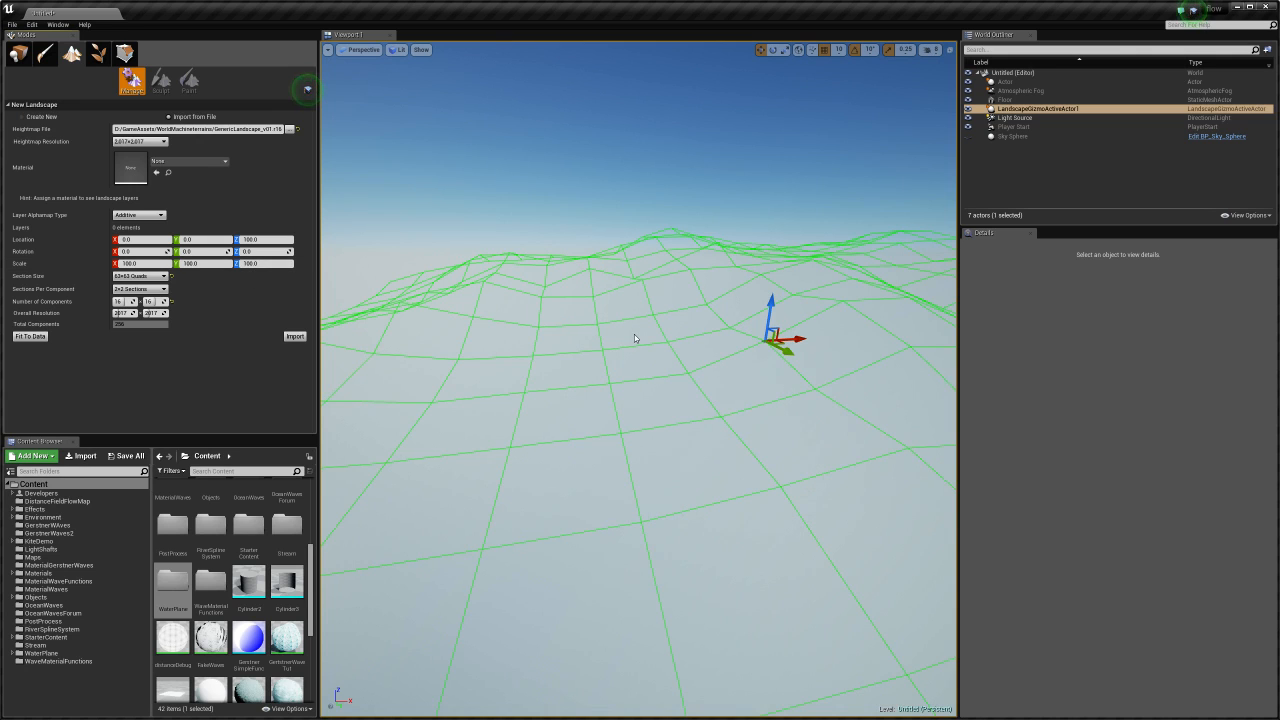
key("s")
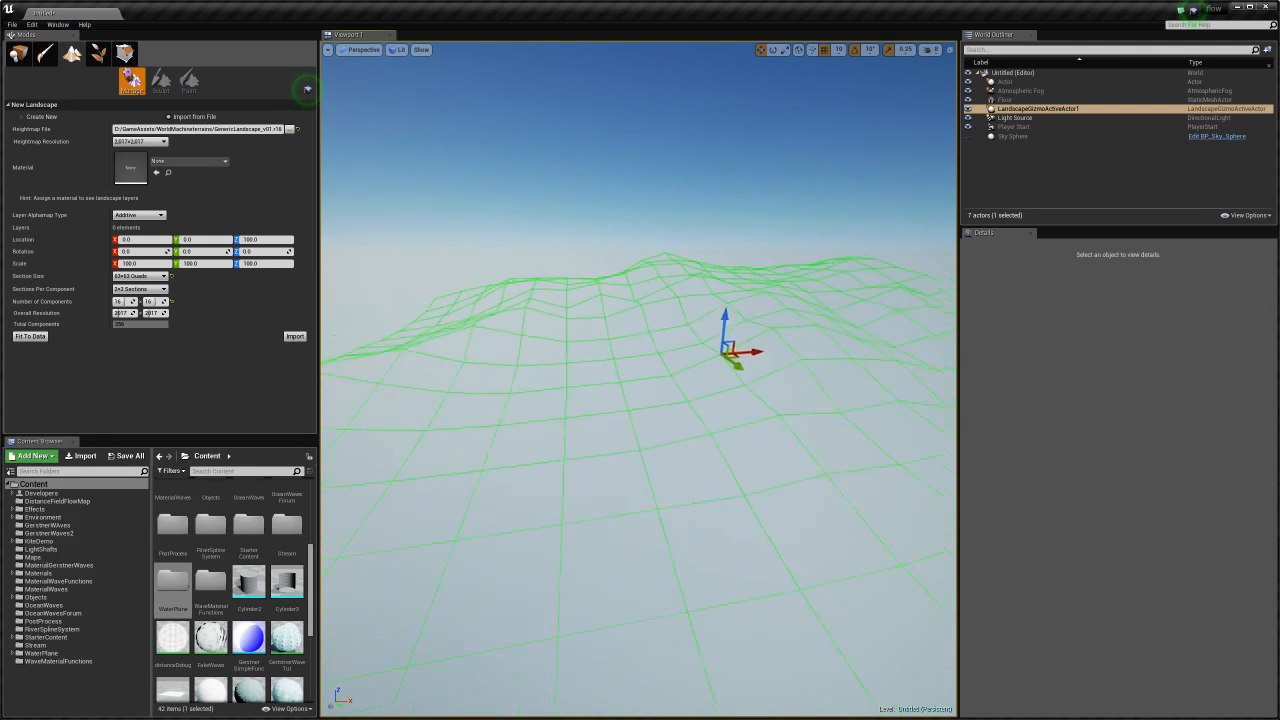
key("s")
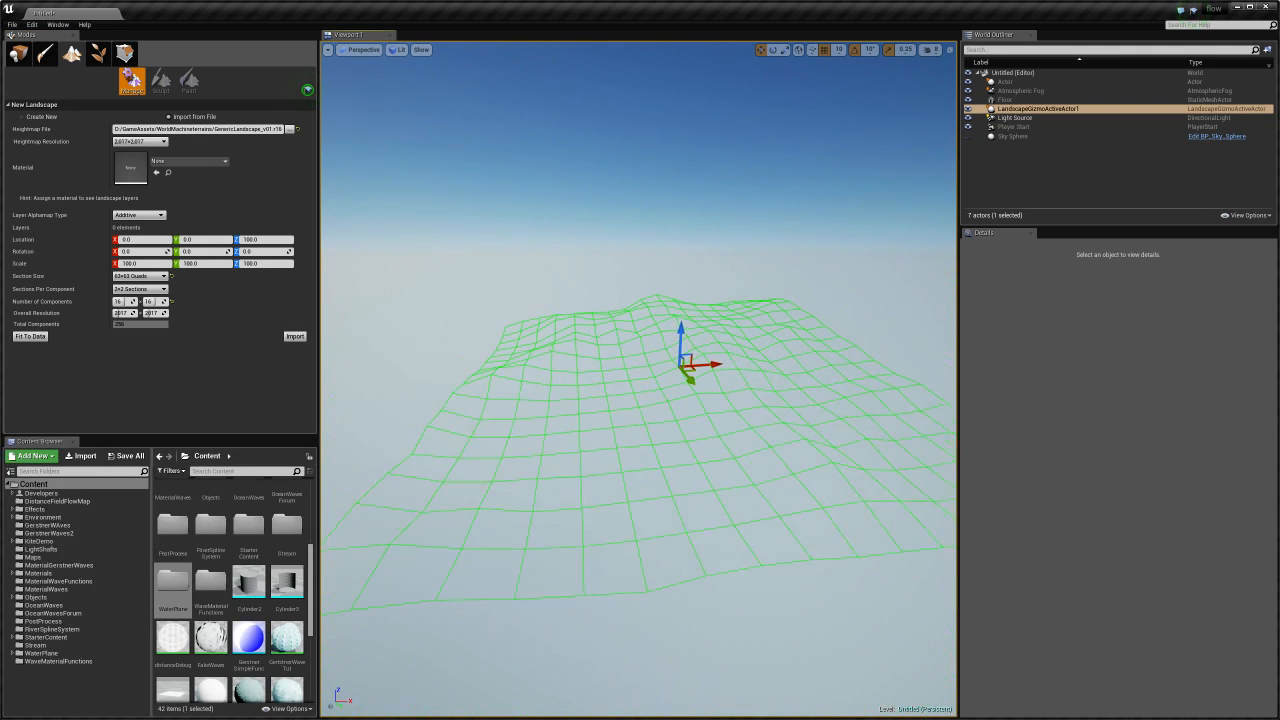
key("s")
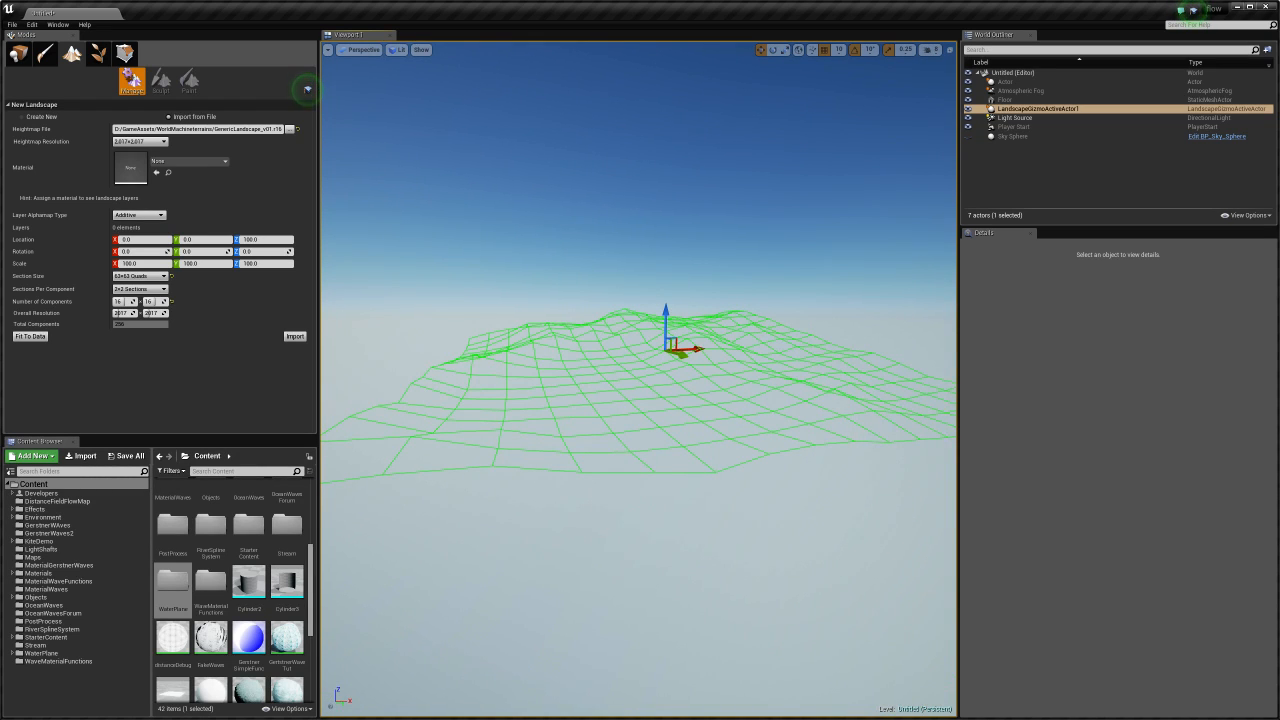
Switch to the Notepad notes and add the value 512 on its own line below the two height ranges
key("alt+Tab")
left_click(406, 88)
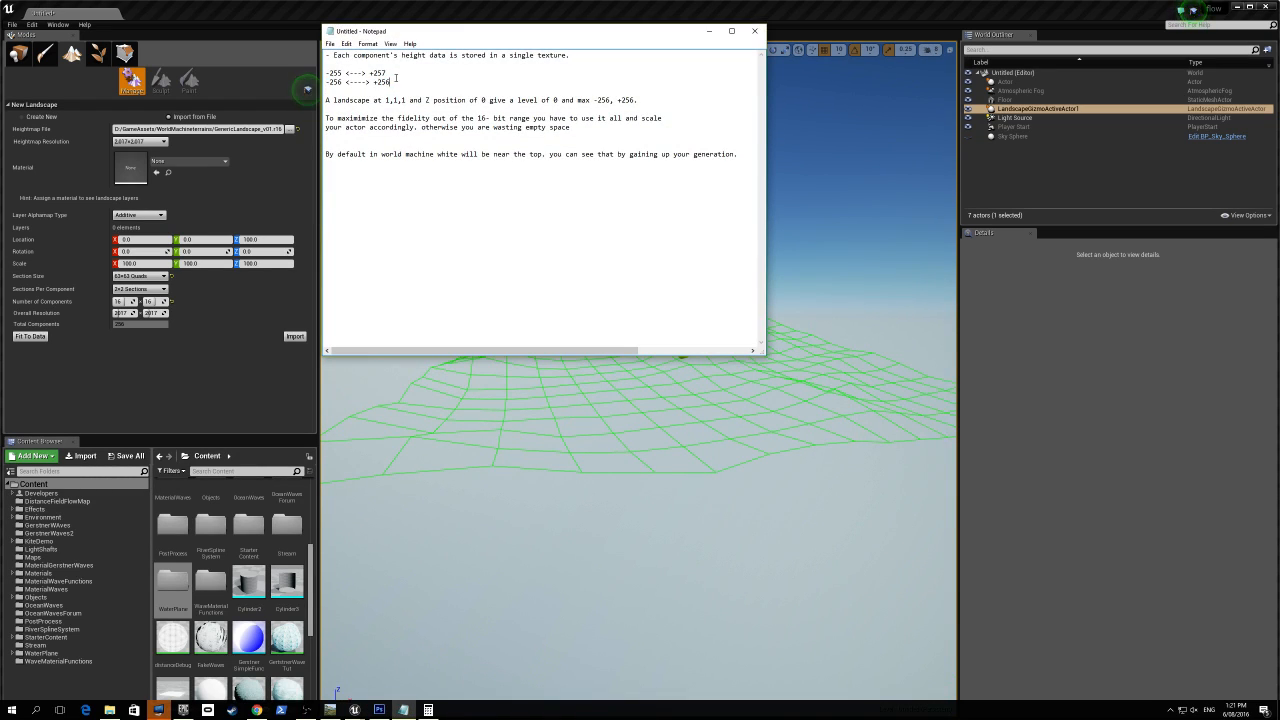
key("Return")
key("Return")
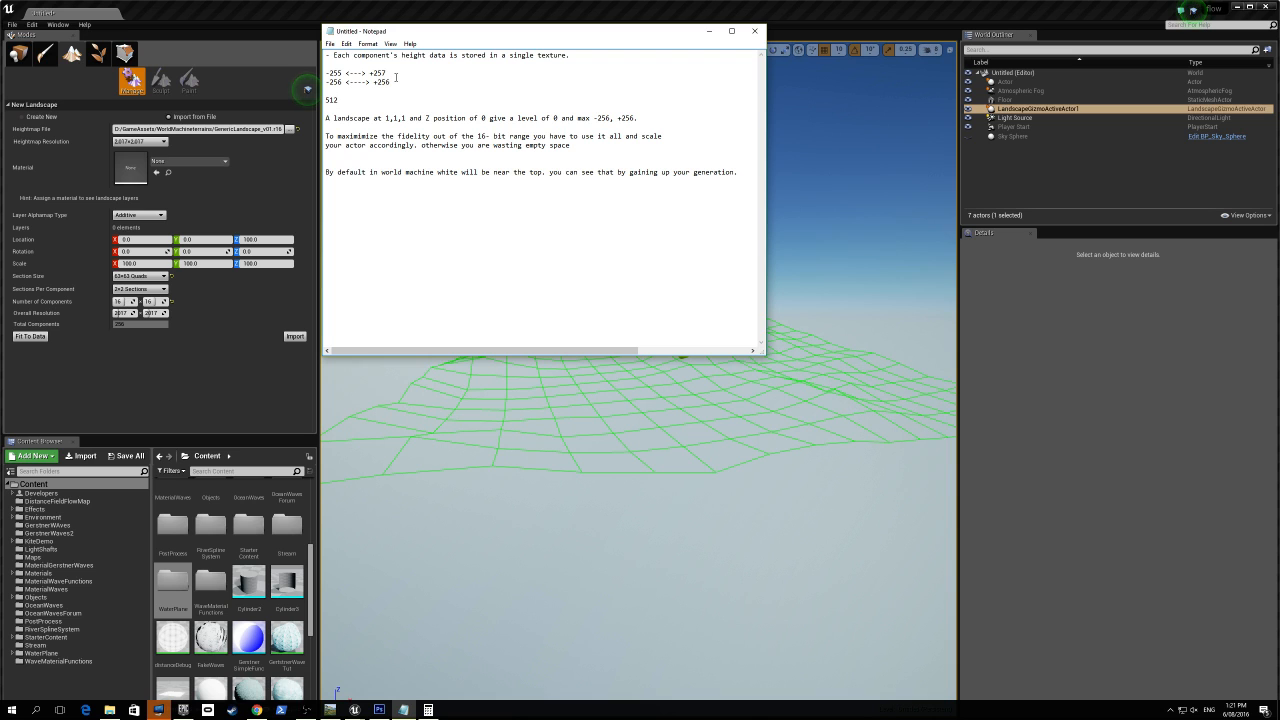
Switch to World Machine, close the height output settings and look up the maximum elevation in the project's general setup
left_click(330, 709)
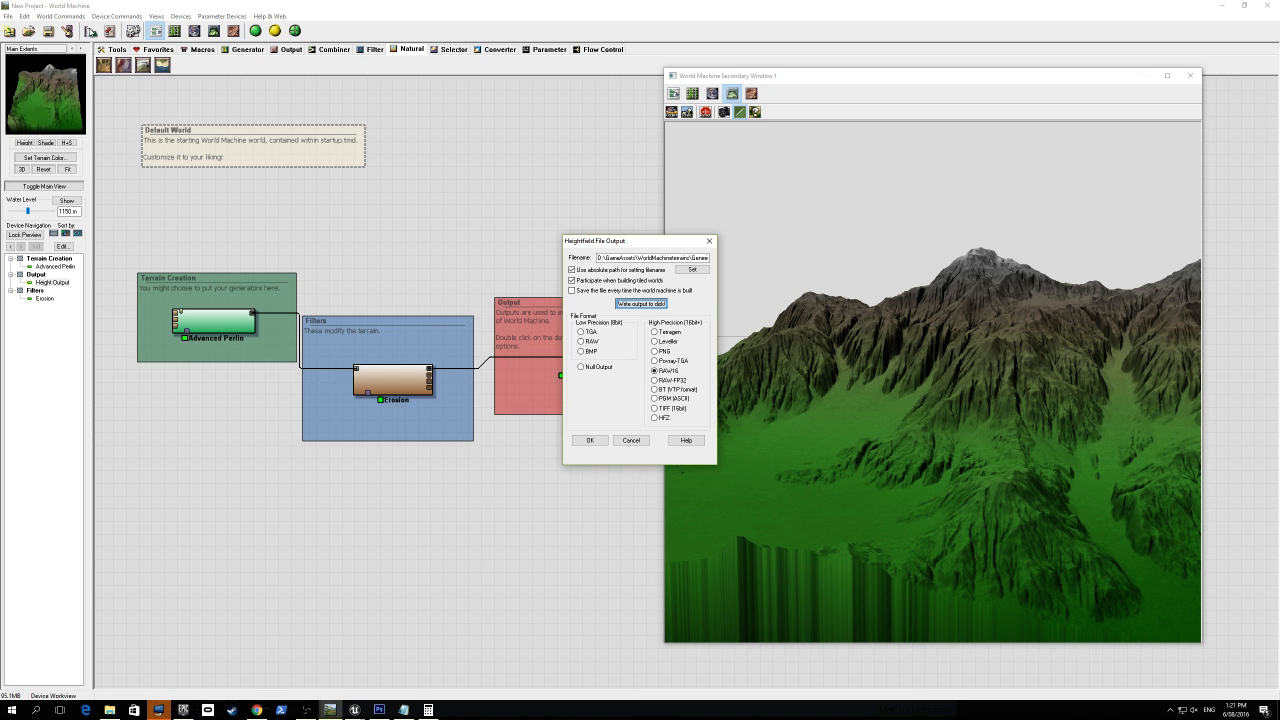
left_click(590, 440)
left_click(60, 16)
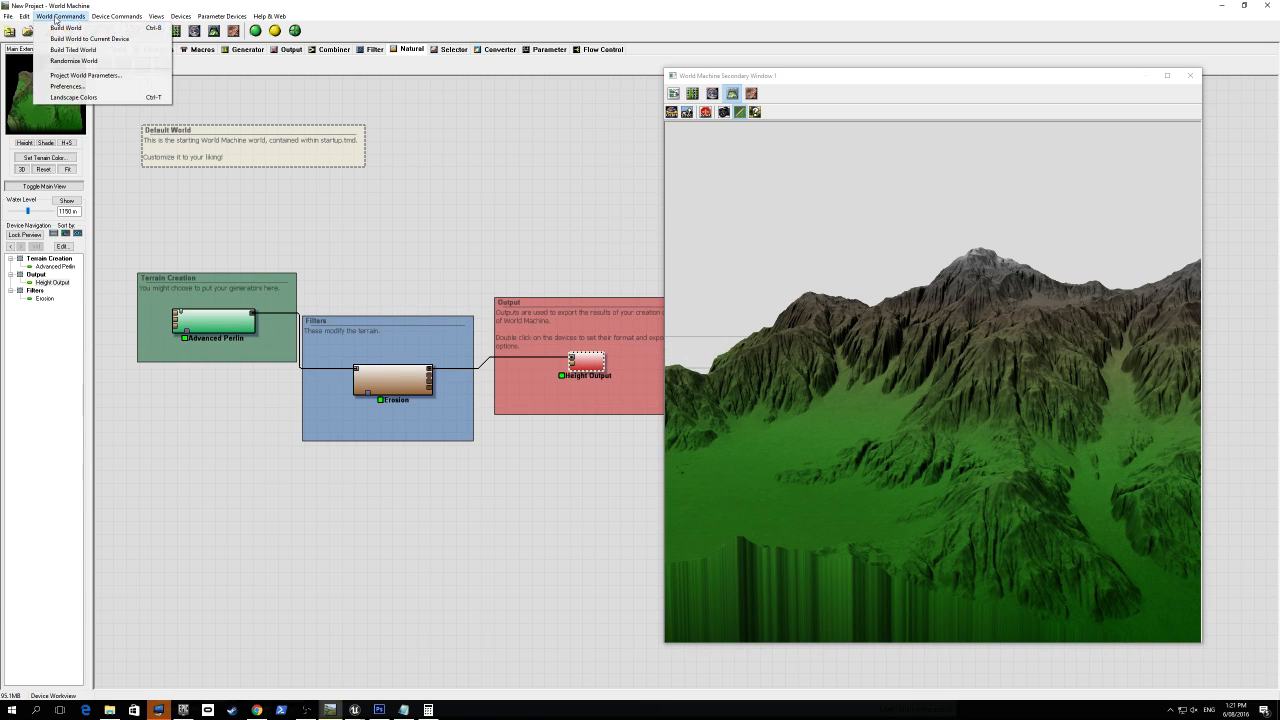
left_click(72, 75)
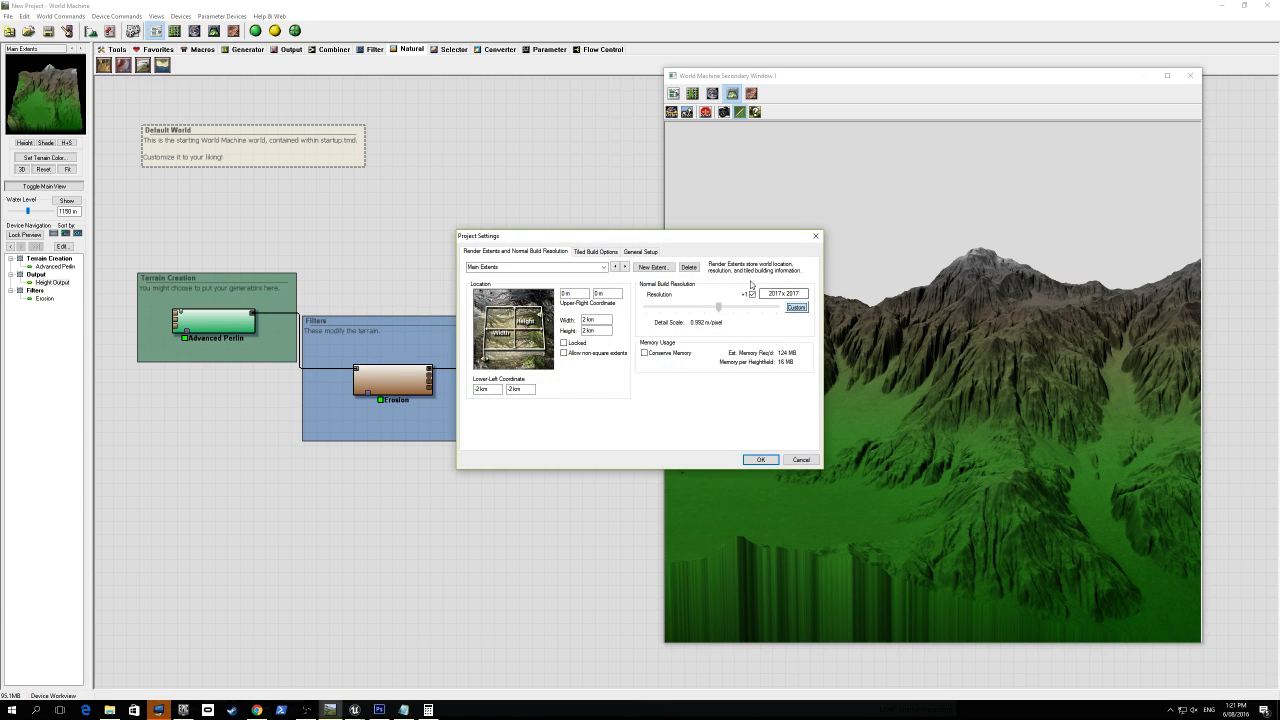
left_click(640, 251)
left_click(795, 308)
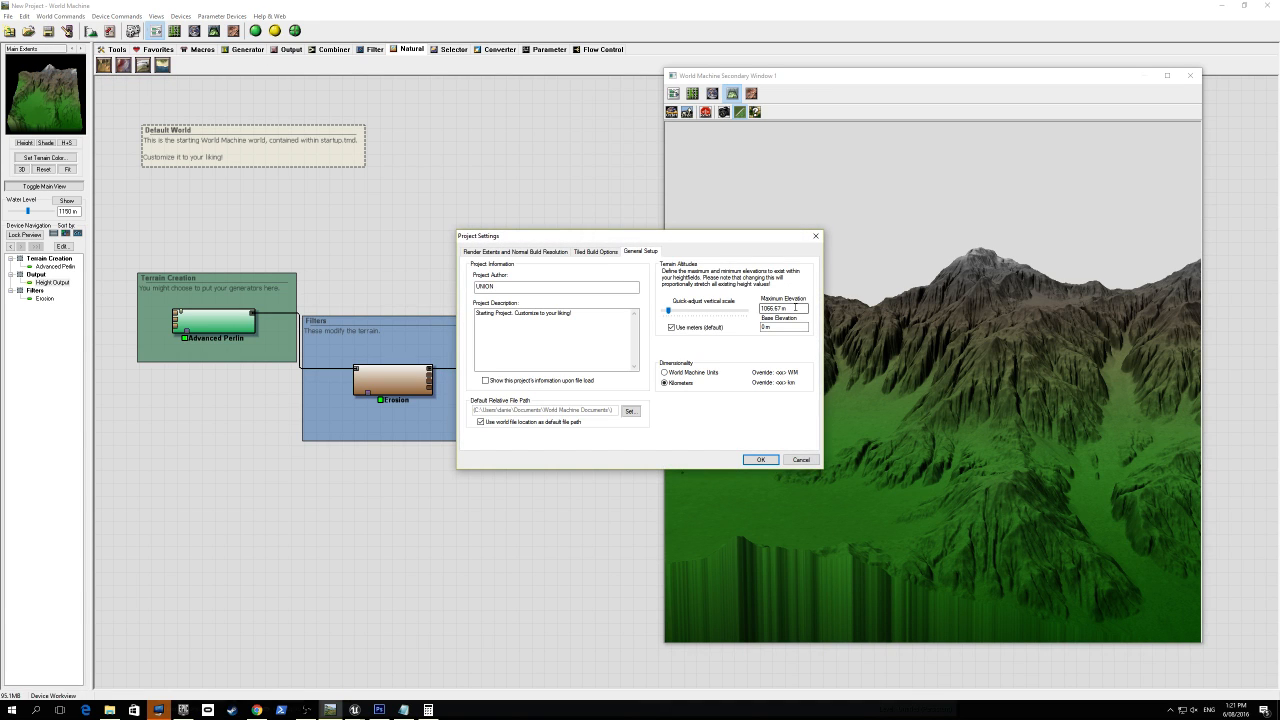
left_click_drag(795, 308, 759, 311)
left_click(762, 459)
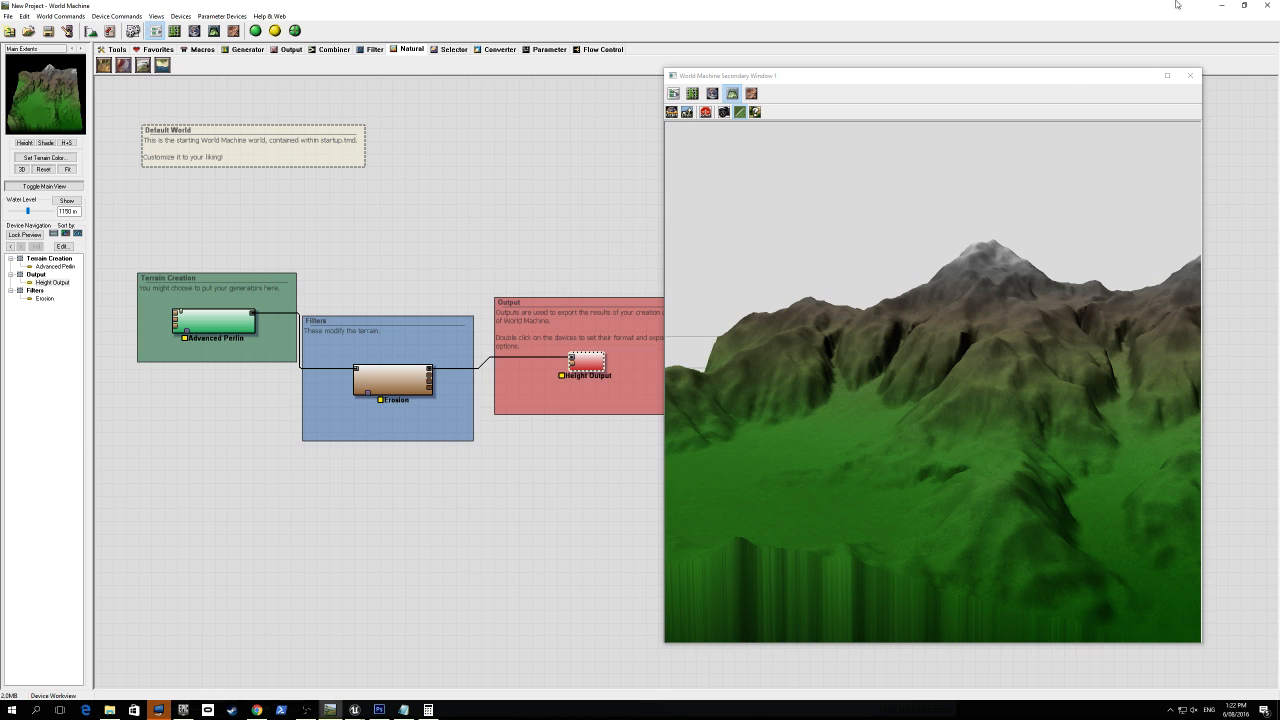
Return to the Notepad notes and add 1066.67 with 512 on the line beneath it
left_click(1222, 7)
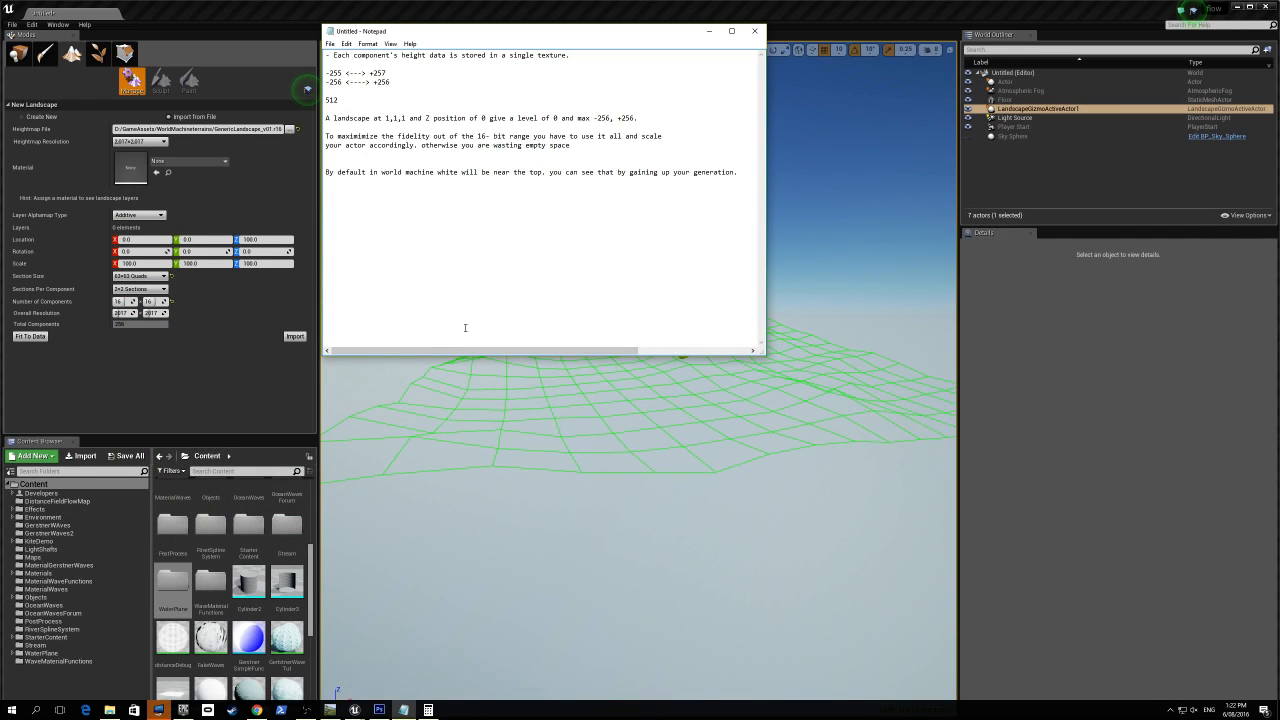
key("Return")
key("Return")
type("1066.67")
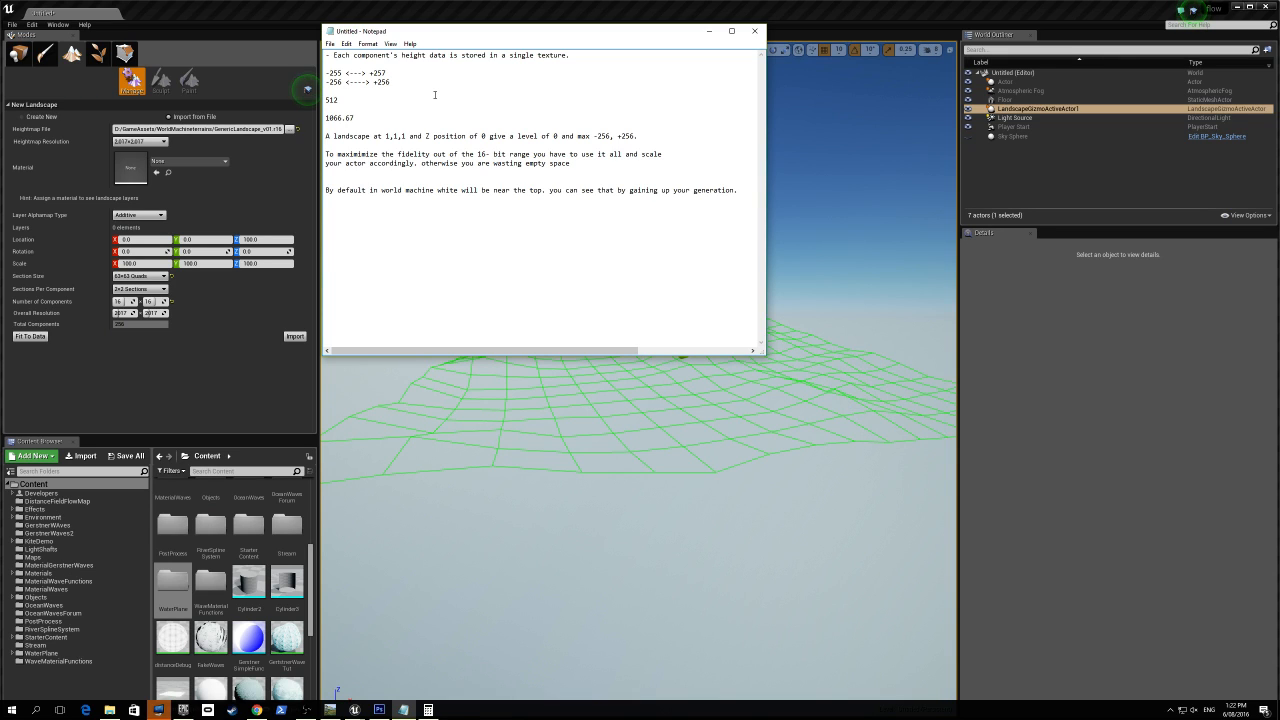
key("Return")
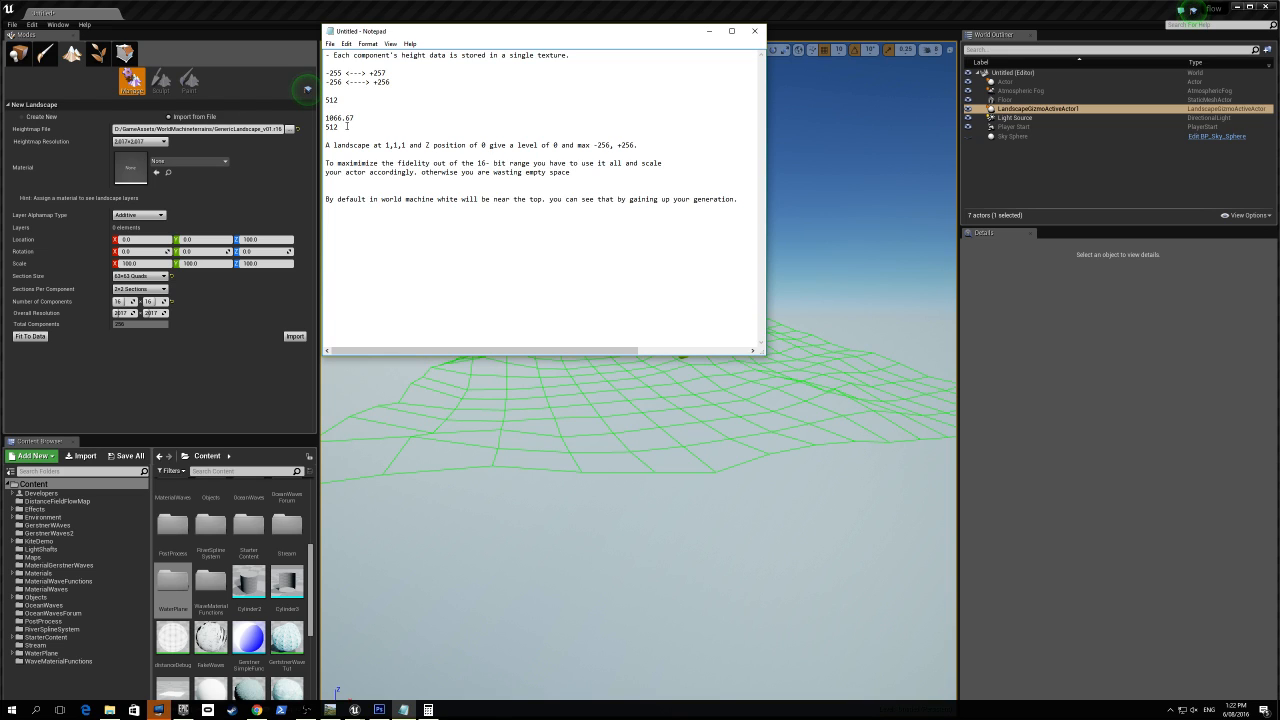
left_click_drag(359, 118, 319, 128)
Switch to Calculator and divide 1066.67 by 512
key("alt+Tab")
left_click_drag(447, 84, 833, 121)
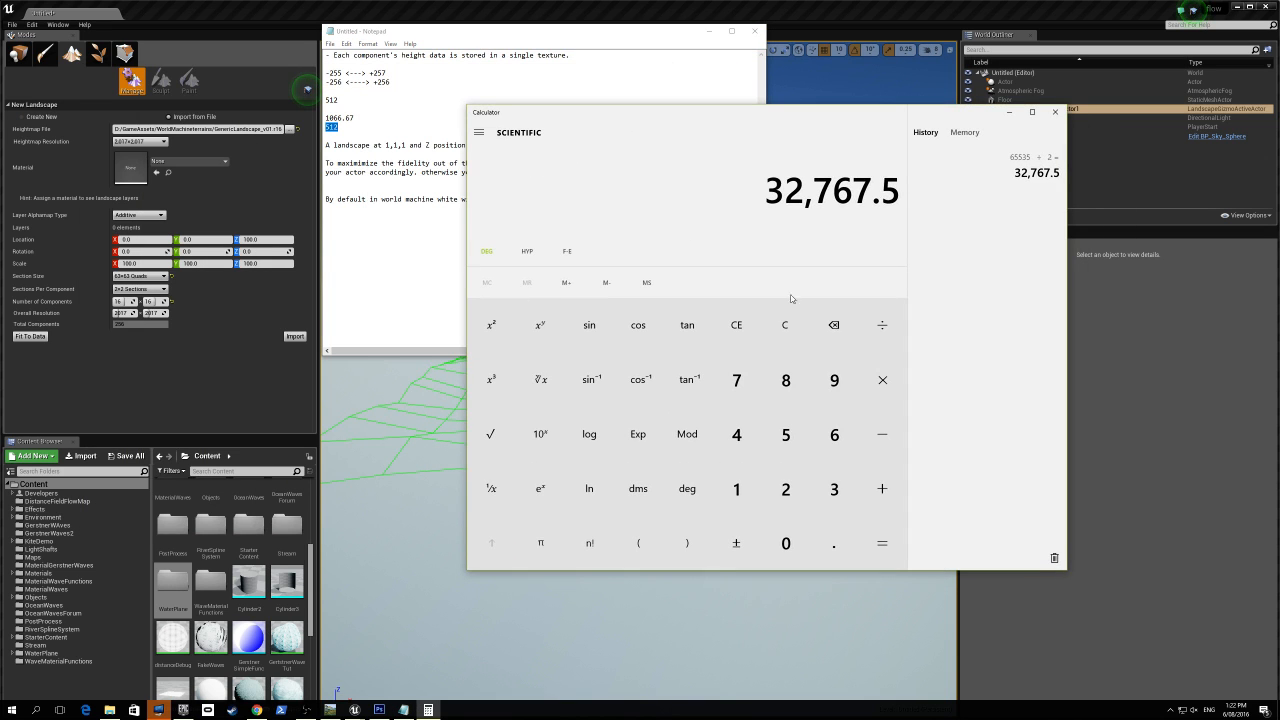
left_click(785, 325)
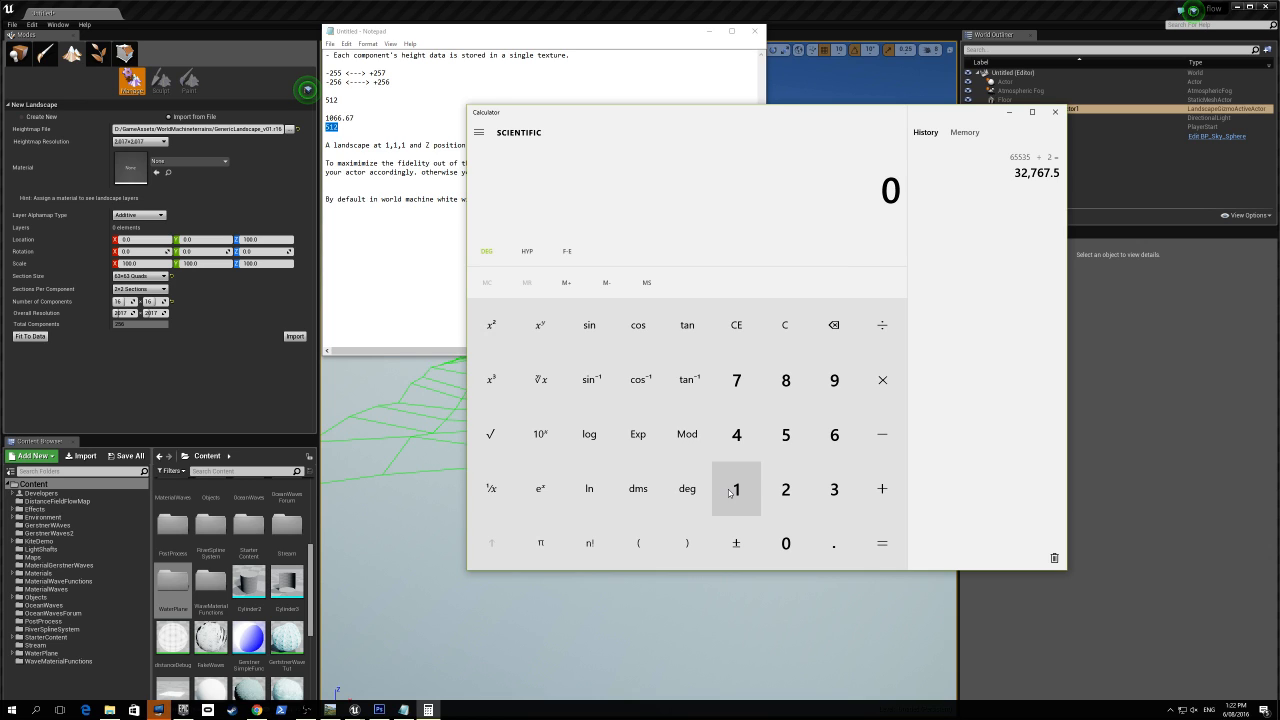
left_click(730, 494)
left_click(783, 543)
left_click(830, 438)
left_click(830, 438)
left_click(830, 545)
left_click(832, 438)
left_click(738, 384)
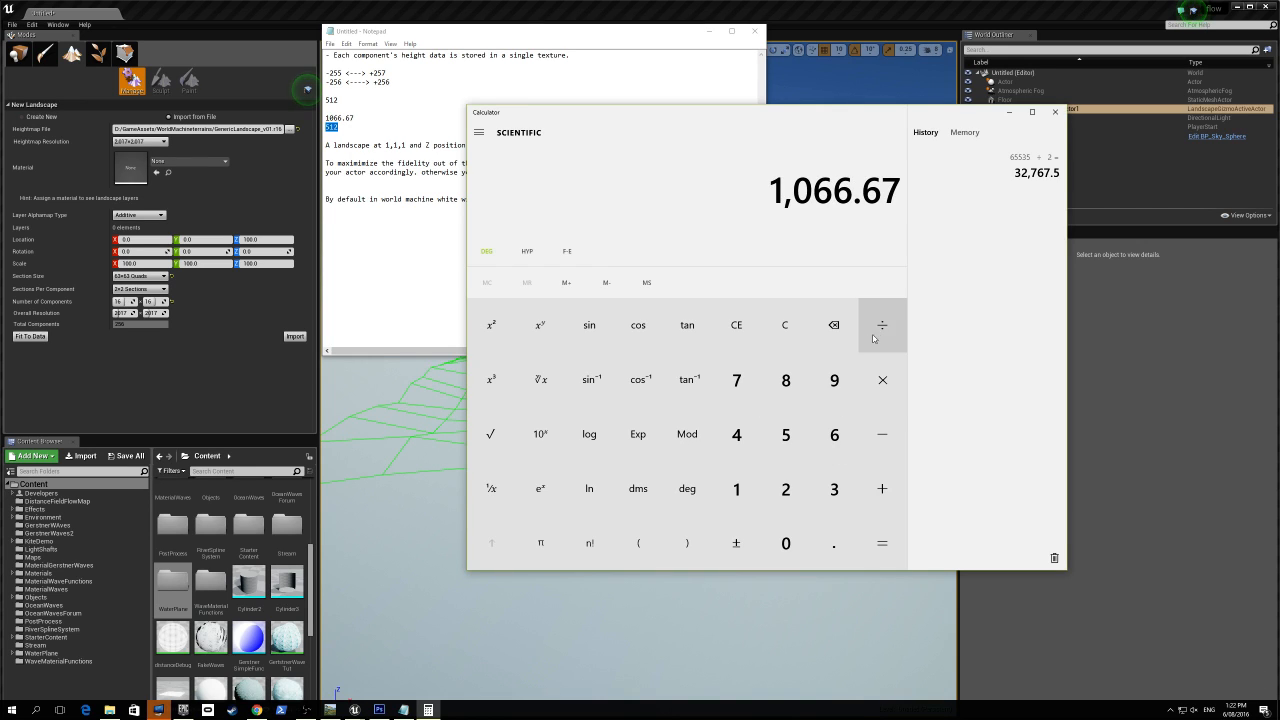
left_click(873, 338)
left_click(785, 434)
left_click(748, 493)
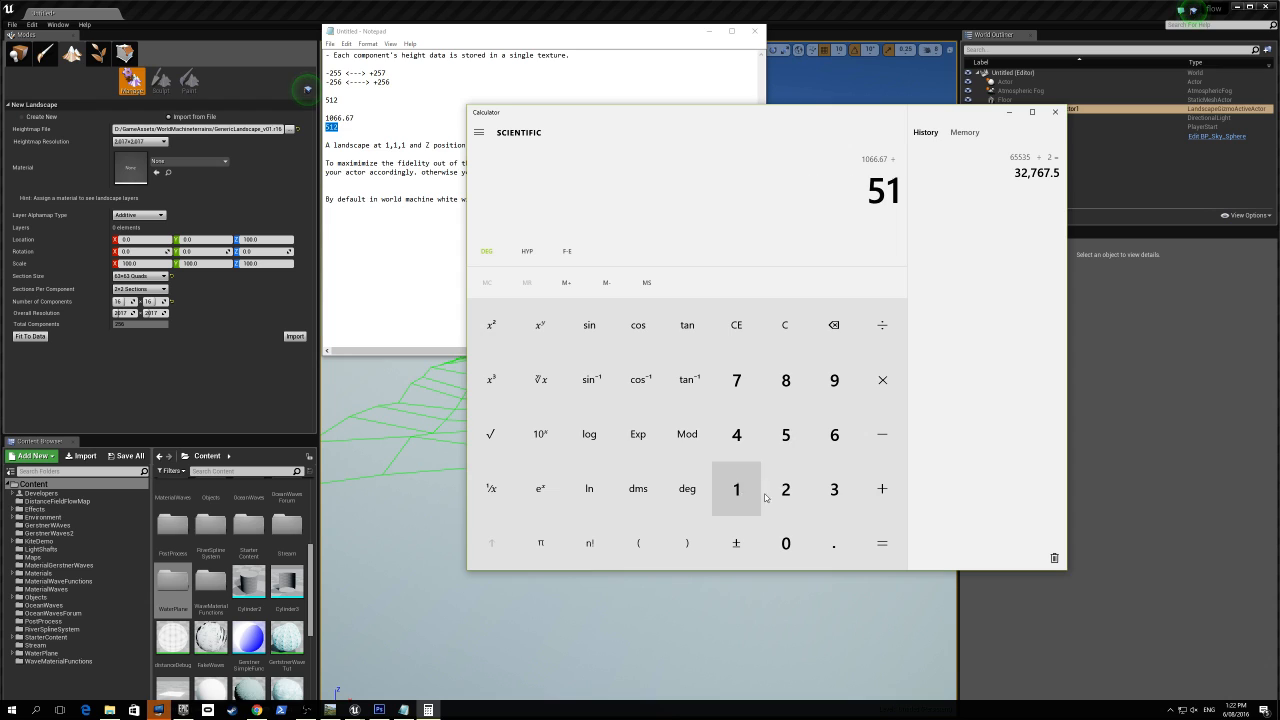
left_click(785, 490)
left_click(881, 541)
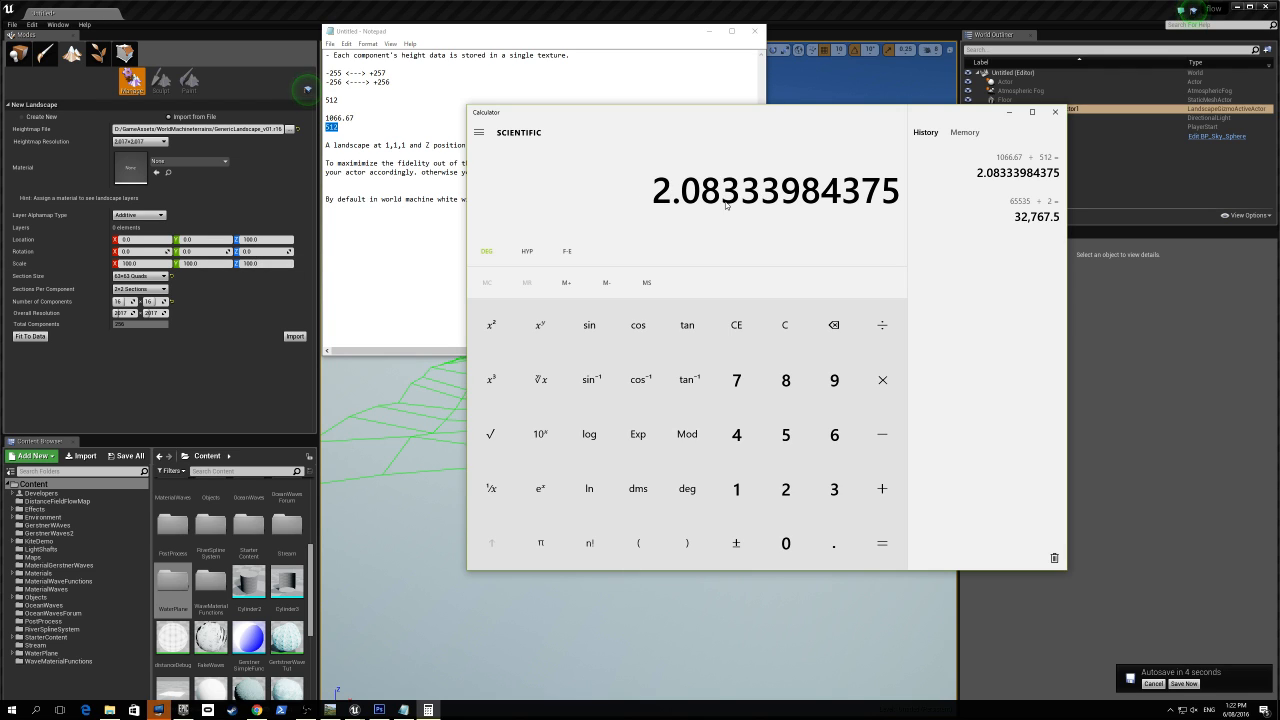
Switch back to the Unreal Editor and set the new landscape's Z scale to 208.333333
left_click(280, 268)
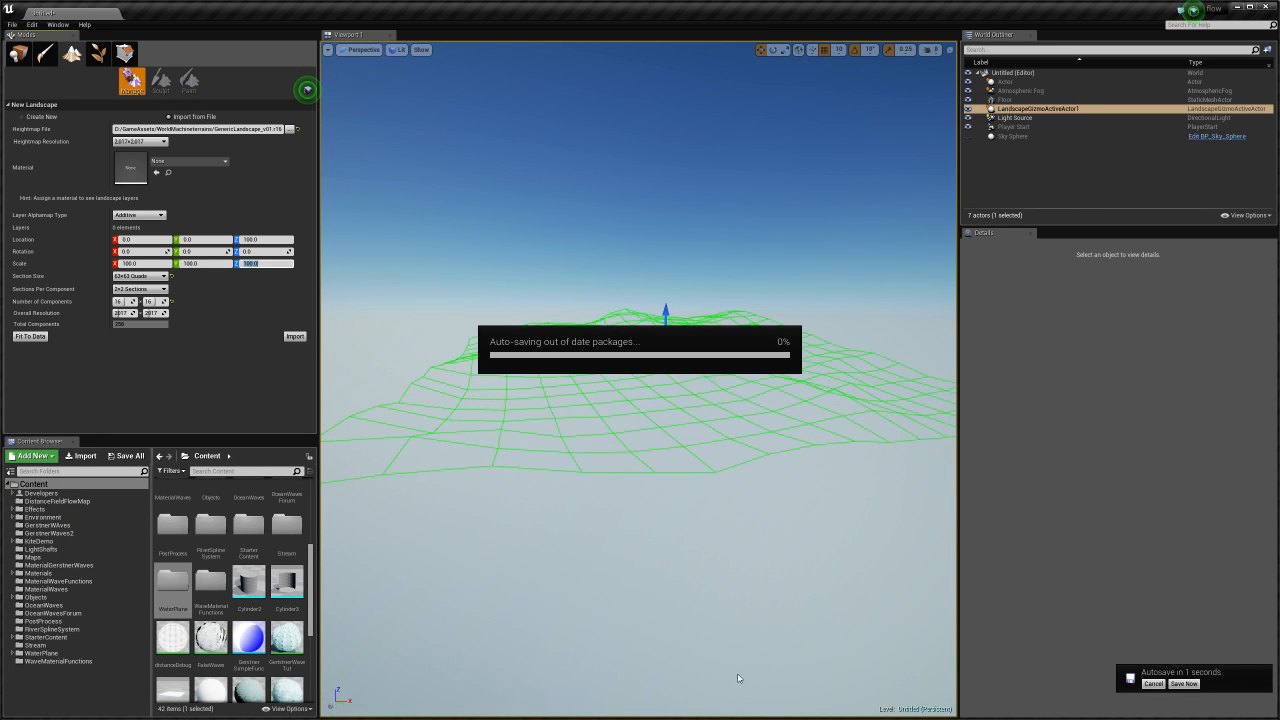
key("alt+Tab")
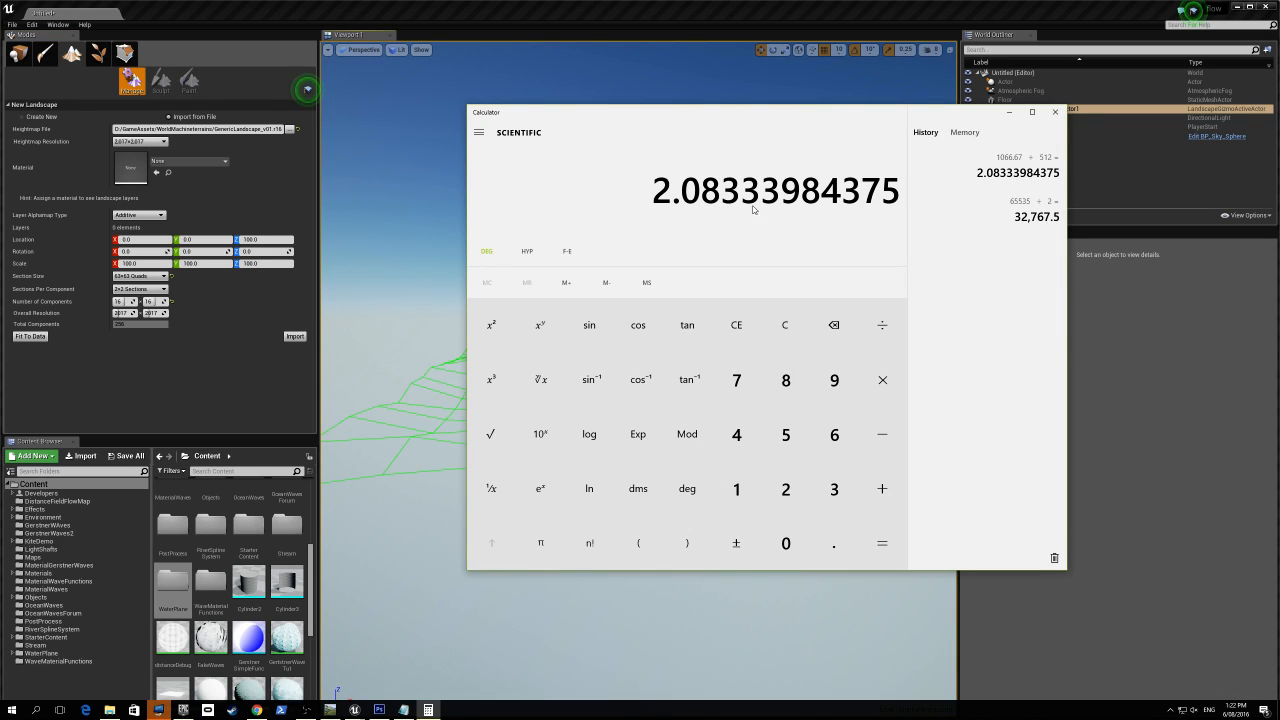
left_click(262, 263)
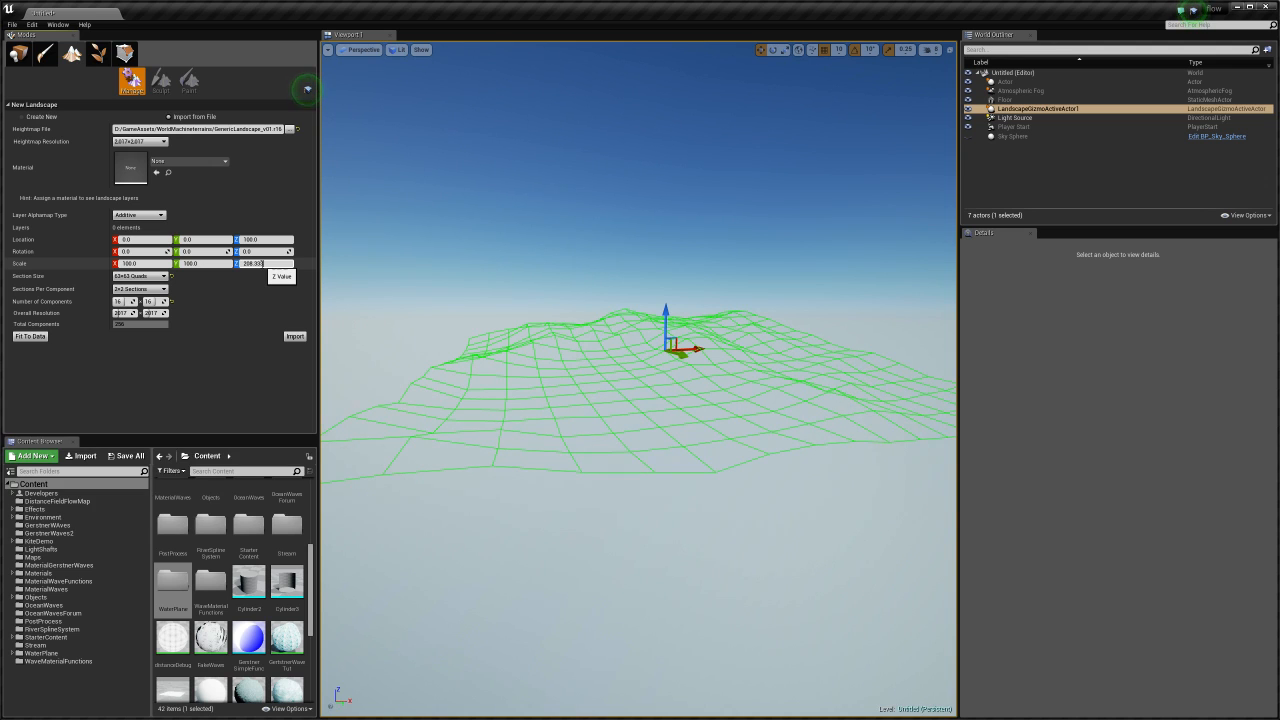
type("333")
key("Return")
right_click_drag(655, 314, 582, 300)
middle_click_drag(582, 300, 795, 285)
scroll(738, 289, "down", 5)
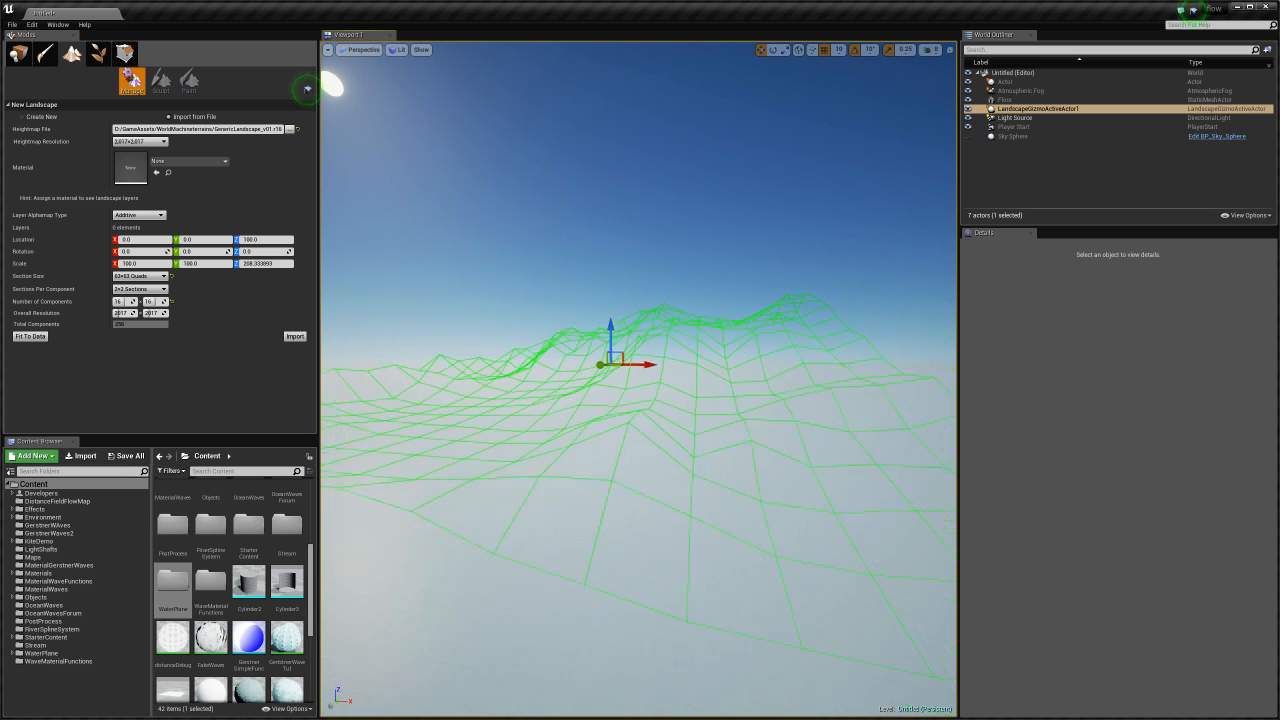
right_click_drag(738, 288, 722, 315)
middle_click_drag(722, 315, 766, 247)
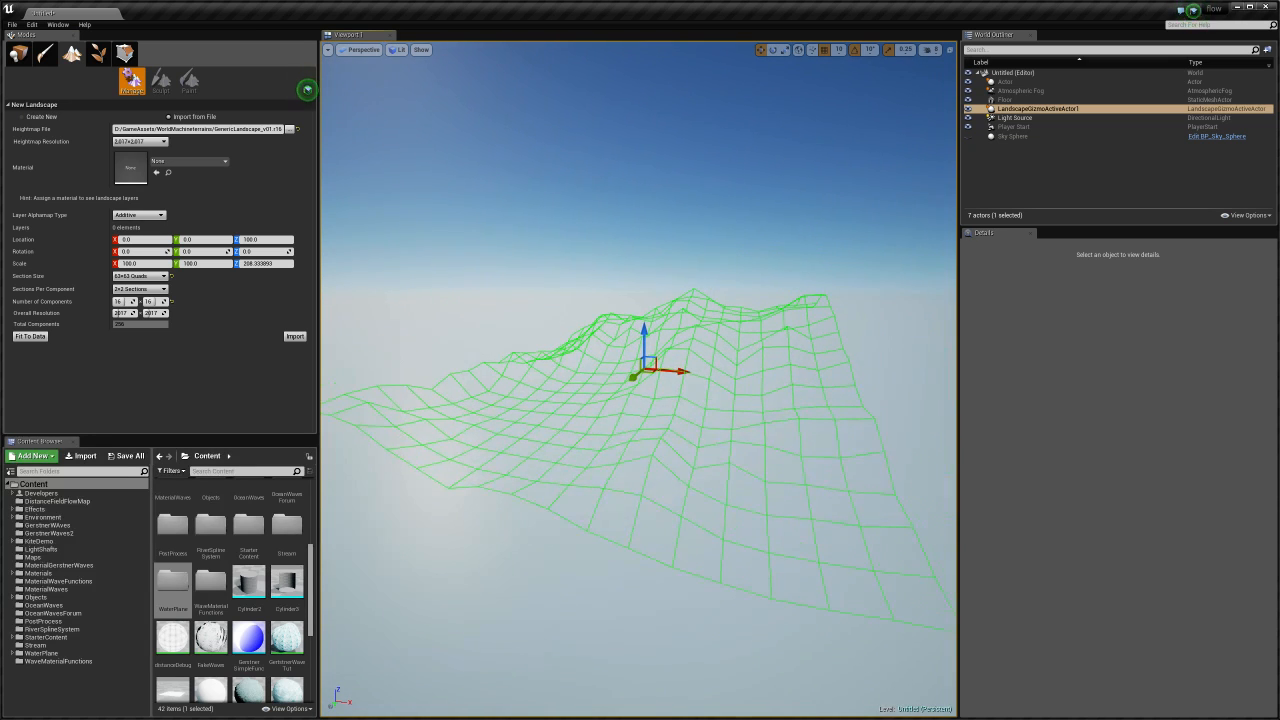
Switch to the Notepad notes and review the 1066.67 elevation and the 512 beneath it against the landscape's Z scale
left_click(256, 263)
key("alt+Tab")
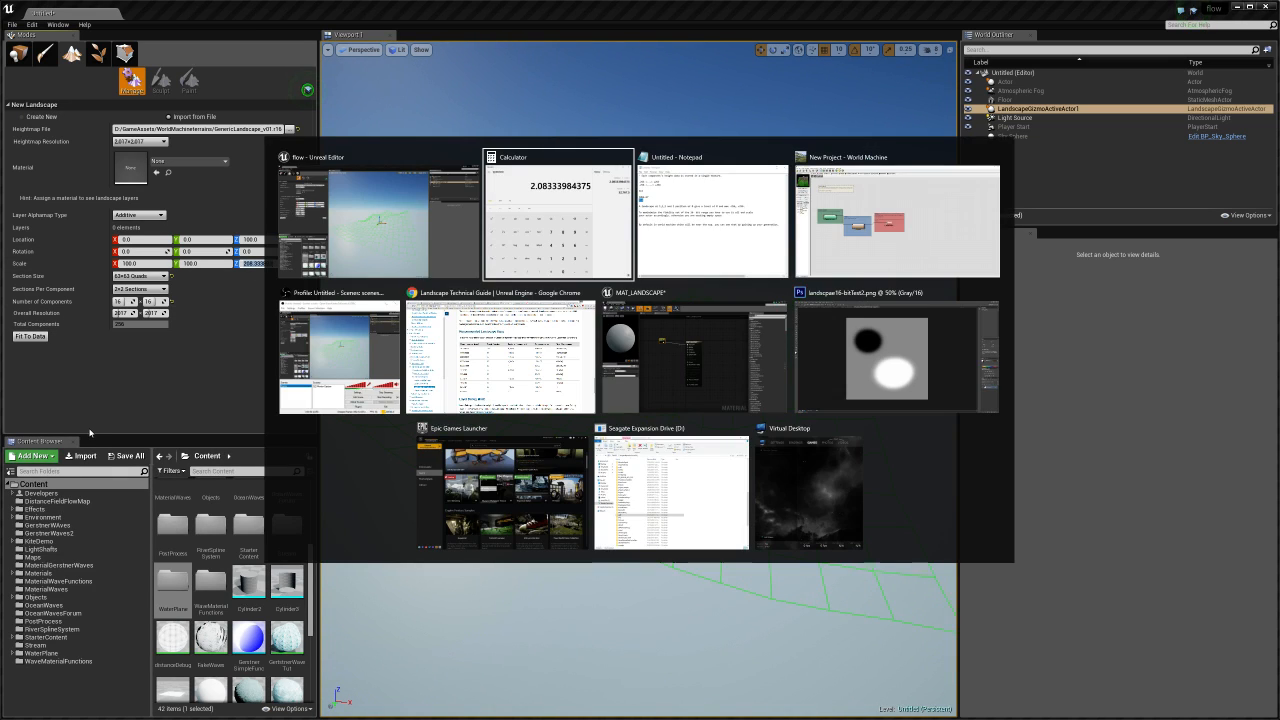
key("alt+Tab")
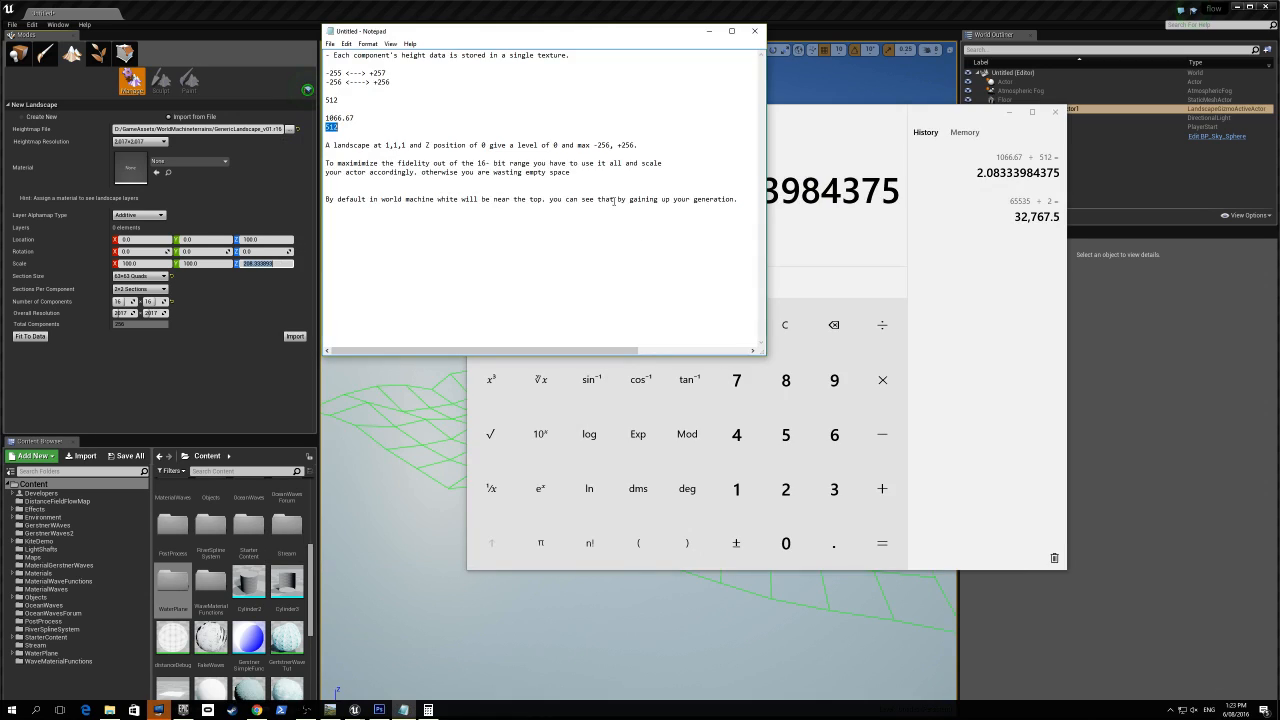
left_click(329, 117)
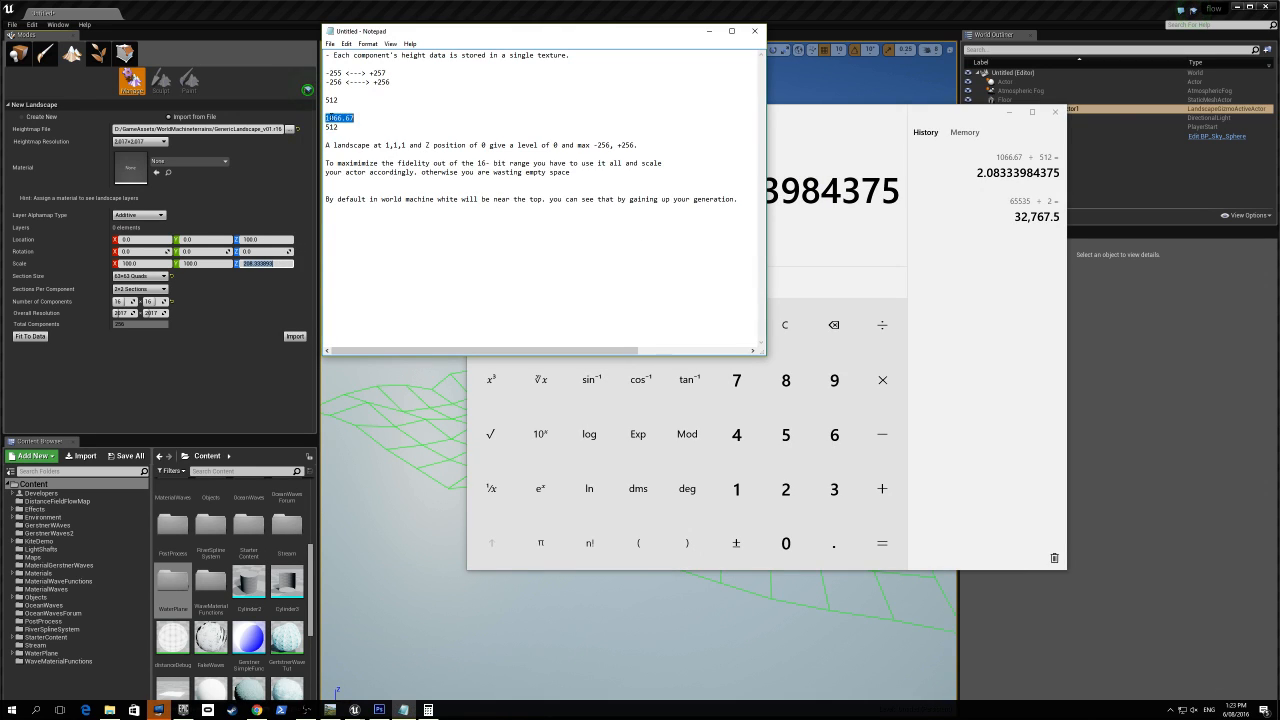
double_click(332, 127)
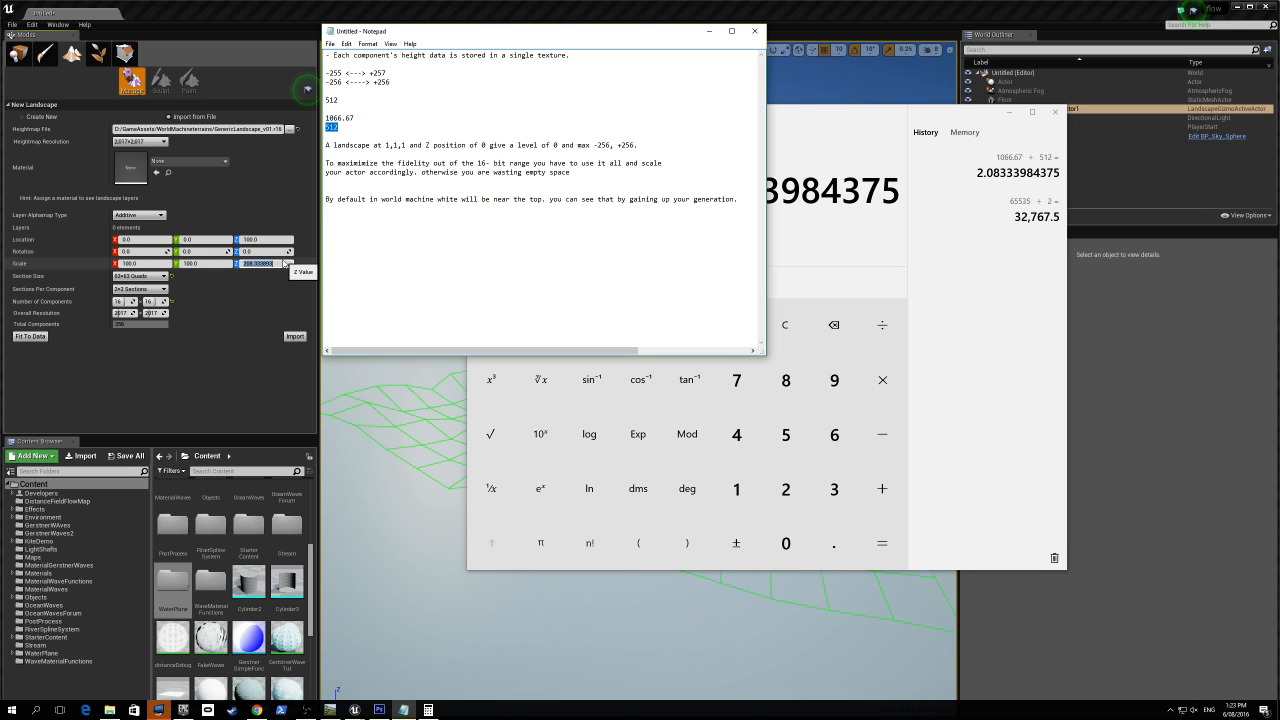
left_click(352, 126)
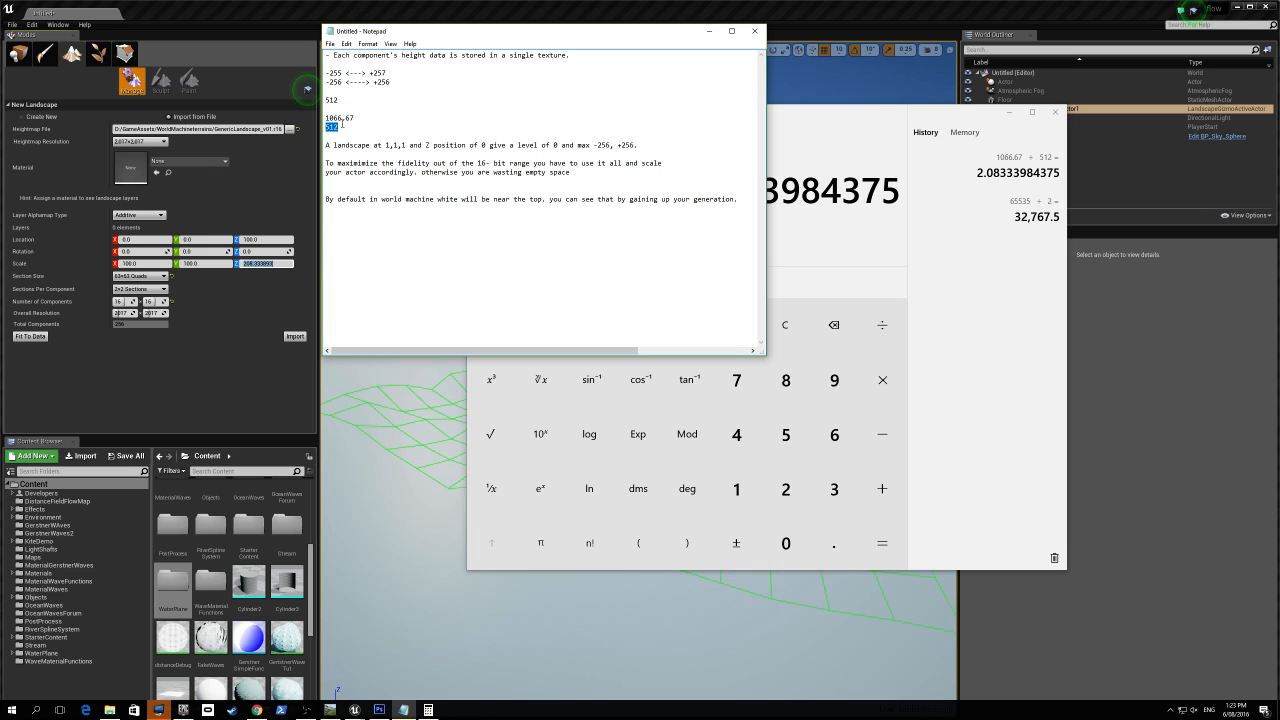
Add the formula "Max Elevation / 512 *100 = Z scale" to the notes on its own line below the two values
left_click(355, 120)
key("Return")
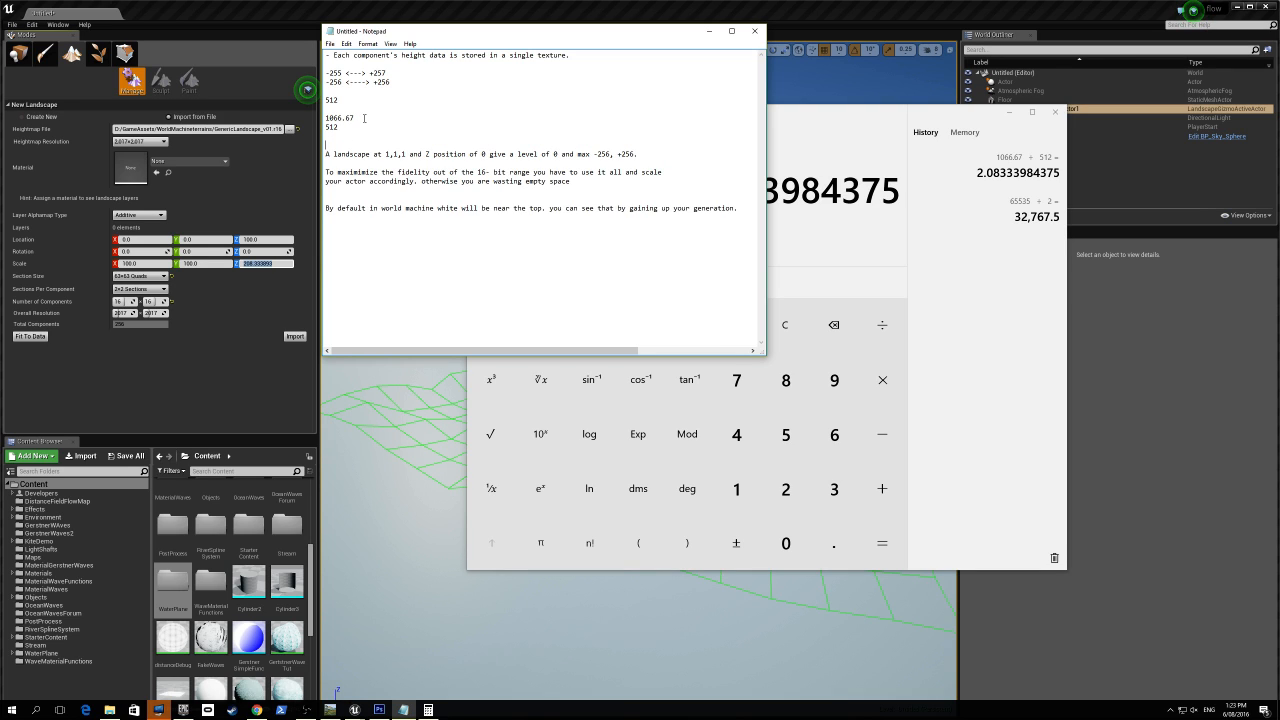
key("Return")
key("Return")
key("Up")
type("Max E")
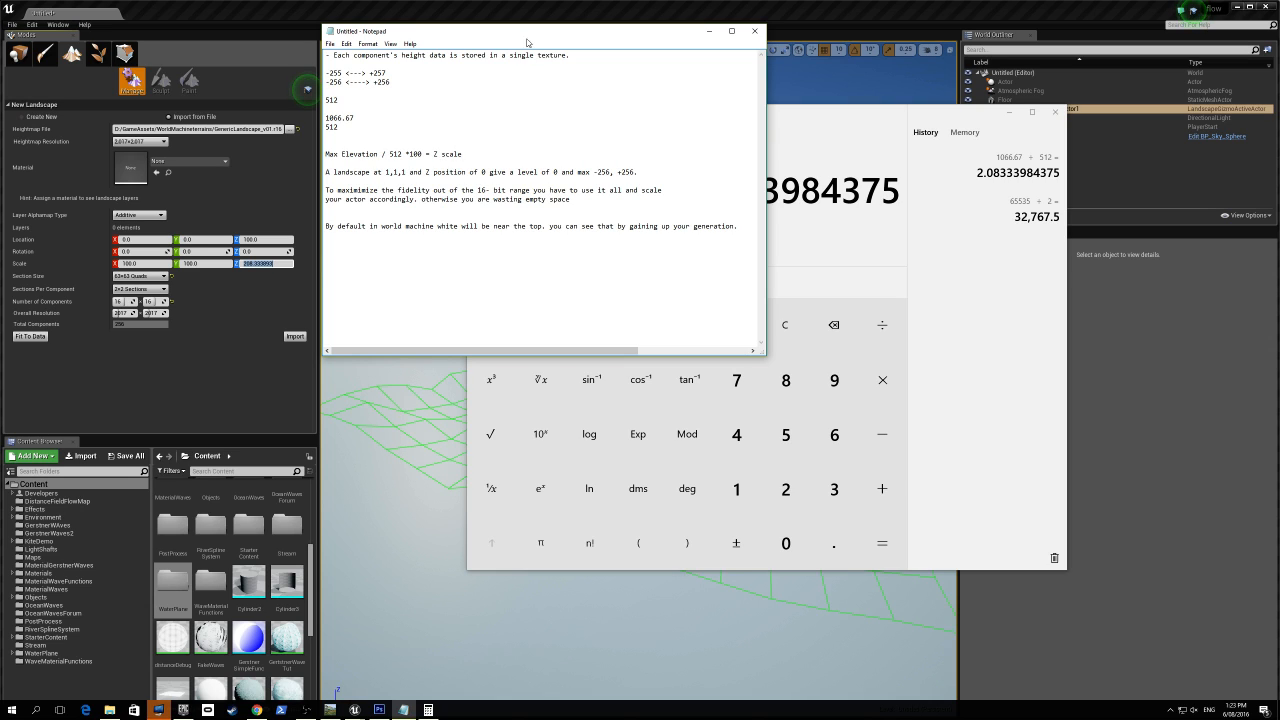
Move the notes clear of Calculator, clear the previous result and enter 1066.67 divided by 512
left_click_drag(548, 24, 509, 348)
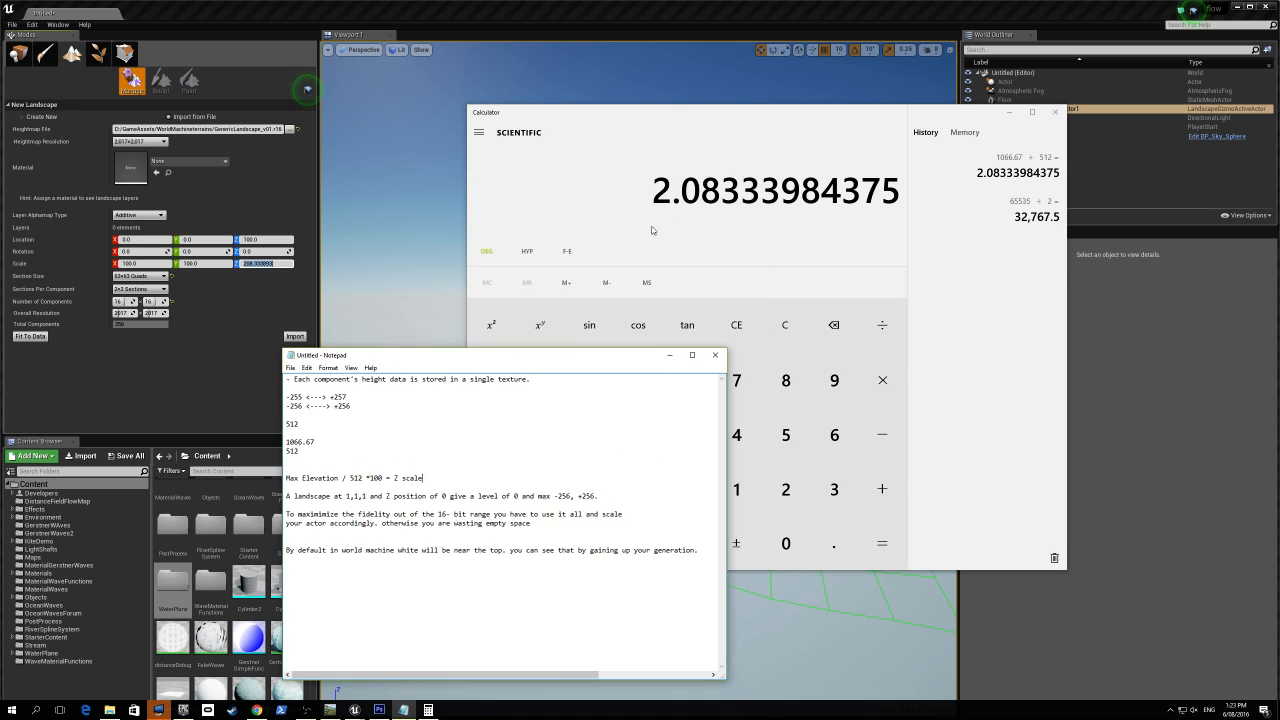
left_click(690, 140)
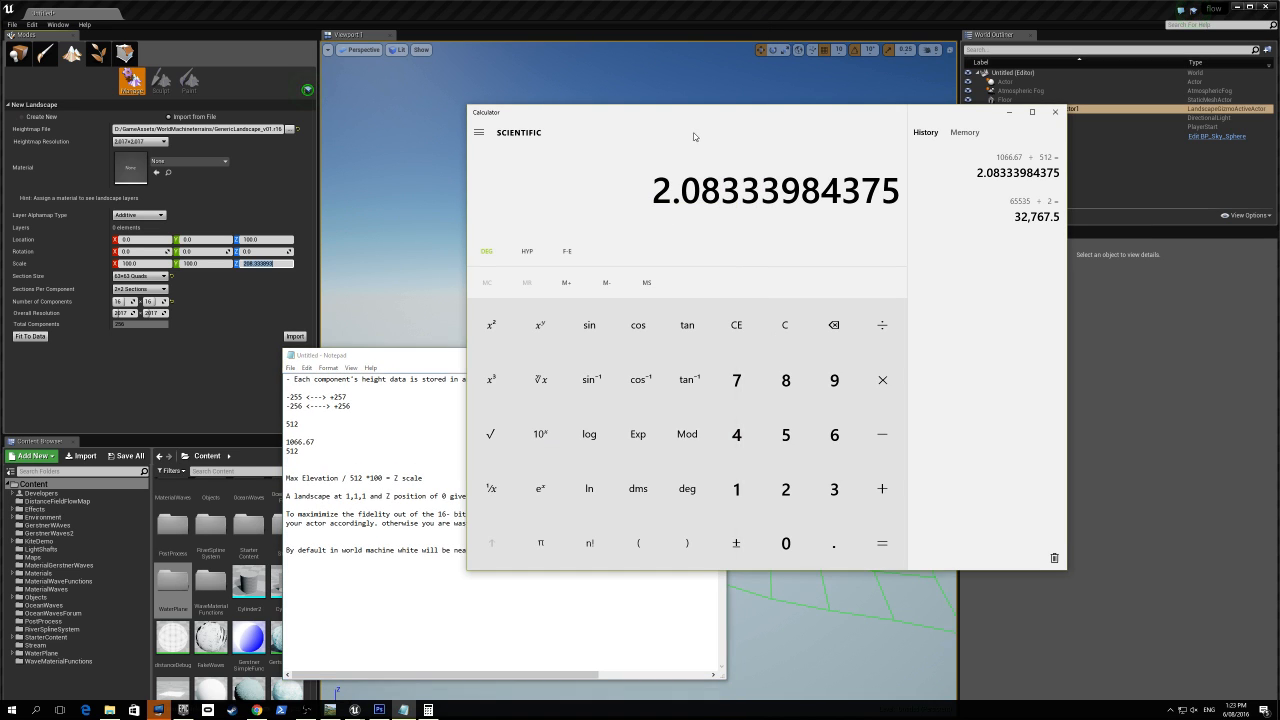
left_click(785, 325)
left_click(755, 490)
left_click(785, 543)
double_click(834, 434)
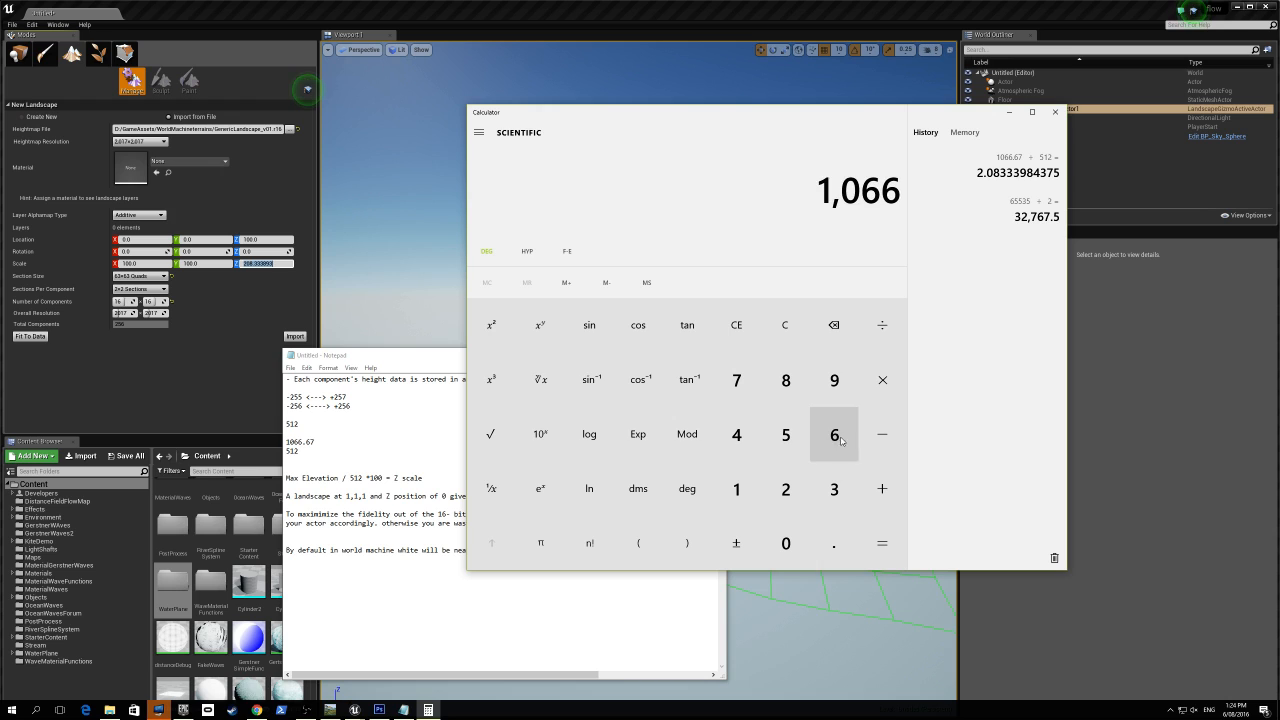
left_click(834, 543)
left_click(839, 447)
left_click(737, 380)
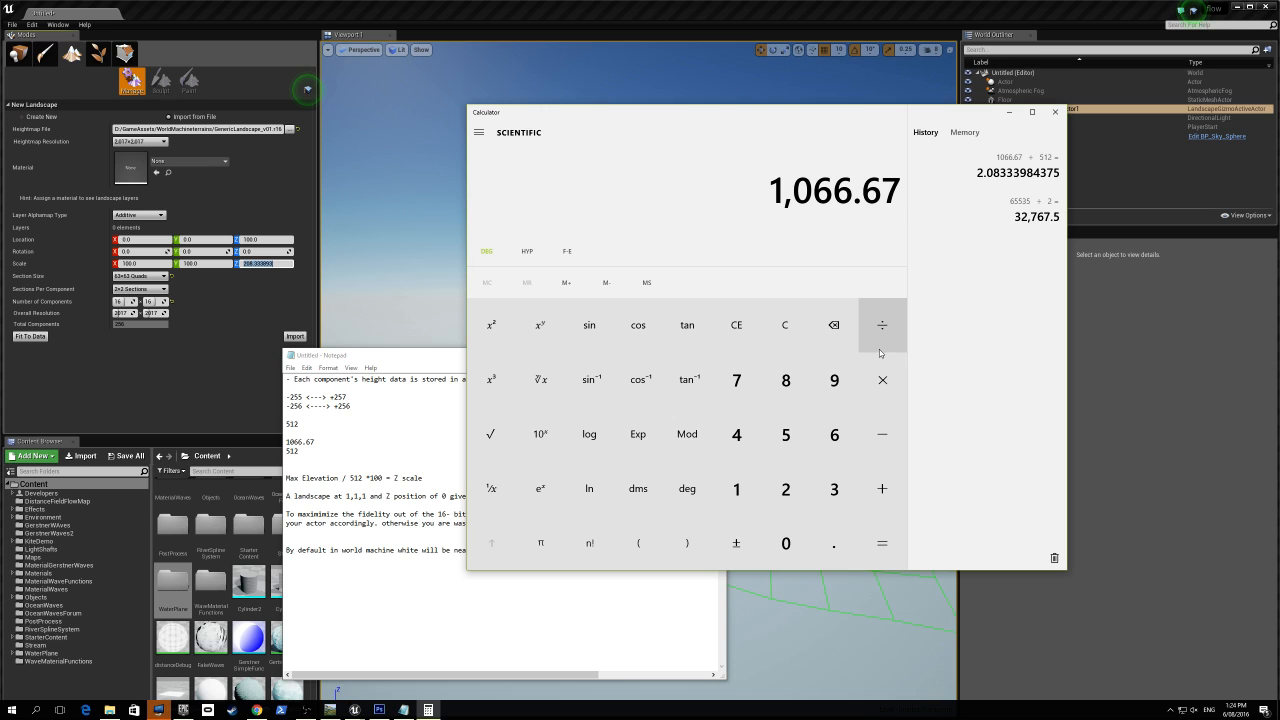
left_click(884, 330)
left_click(785, 434)
left_click(751, 485)
left_click(785, 489)
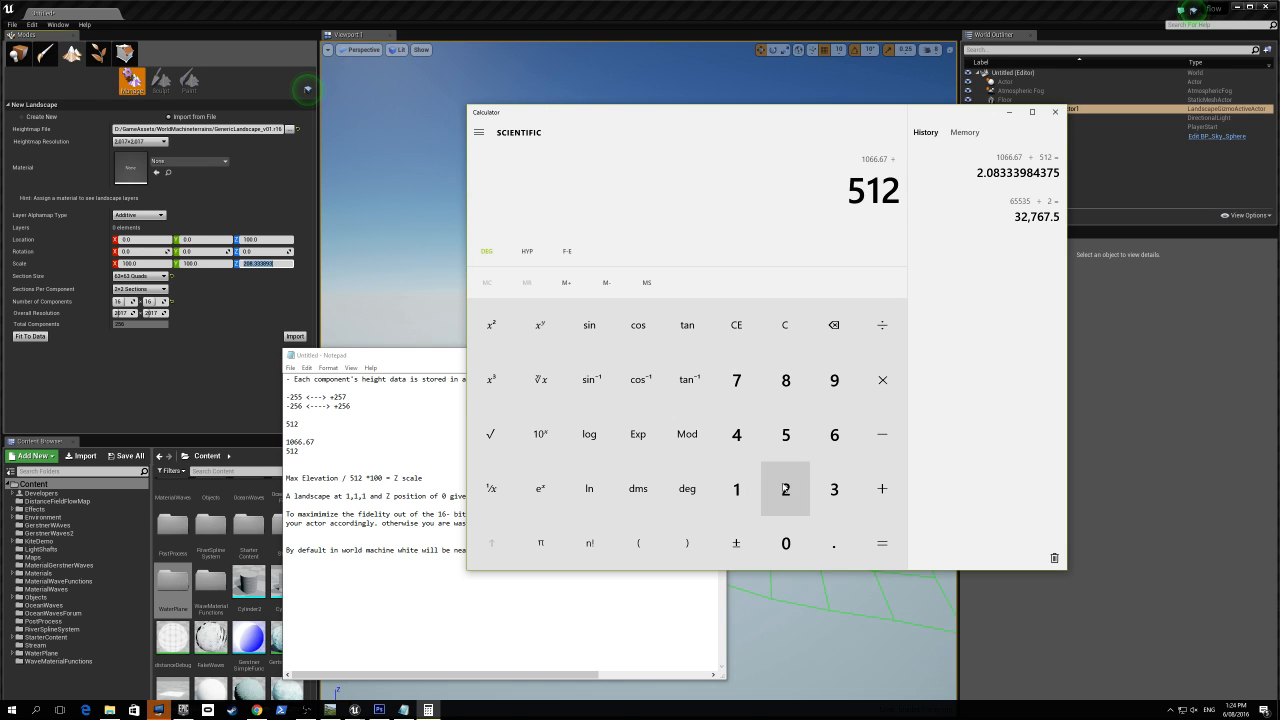
Multiply the 1066.67 / 512 expression by 100 and evaluate it
left_click(882, 380)
left_click(737, 489)
left_click(785, 543)
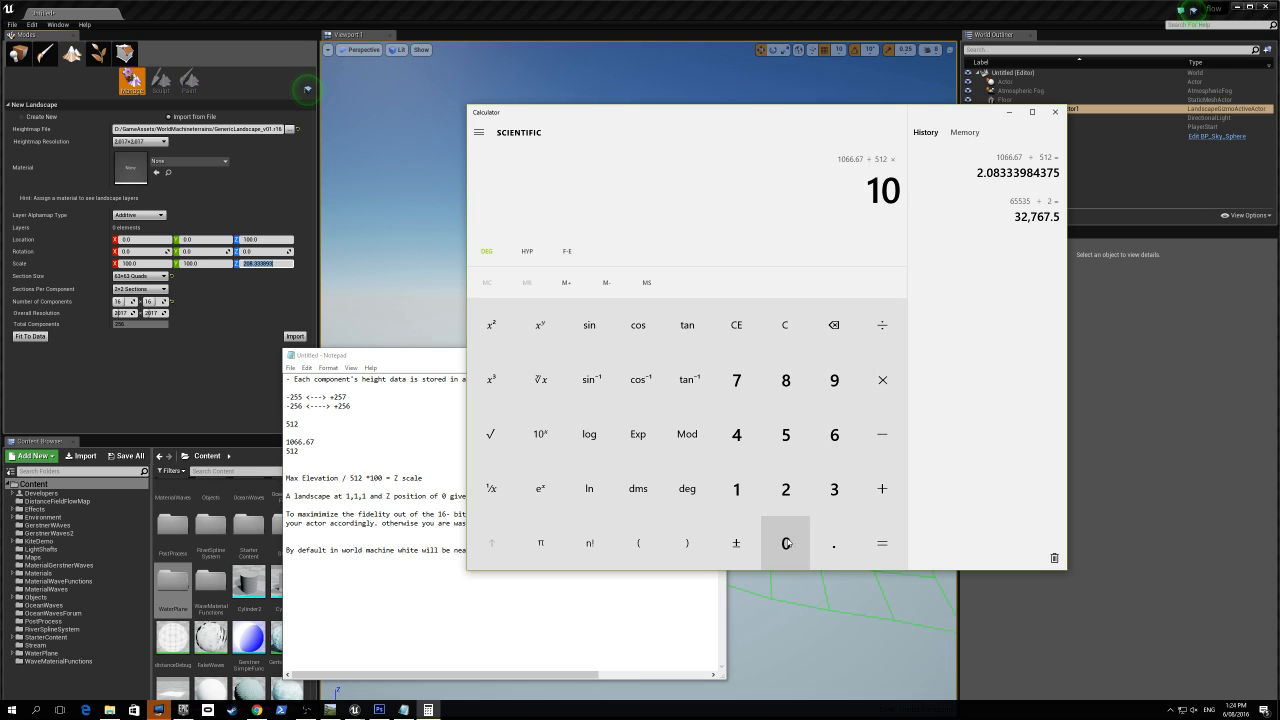
left_click(786, 543)
left_click(882, 543)
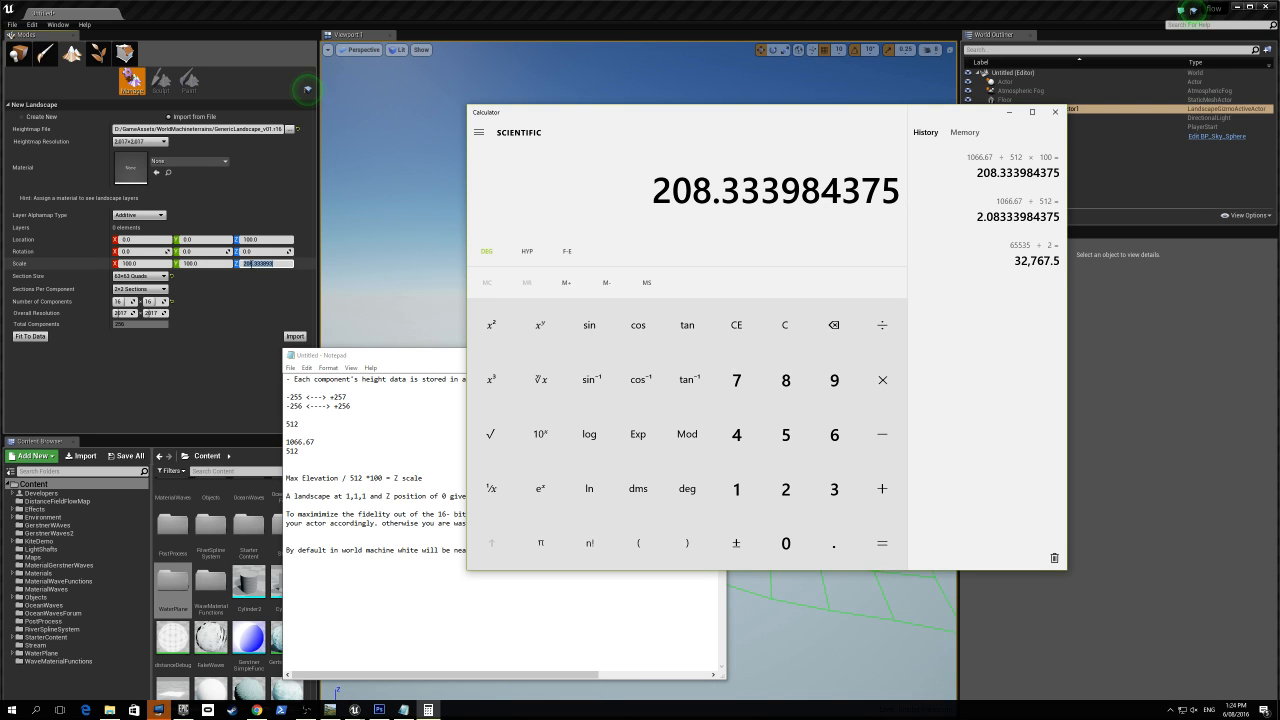
Return to the Unreal Editor and import the heightmap as a new landscape
left_click(236, 307)
left_click(295, 336)
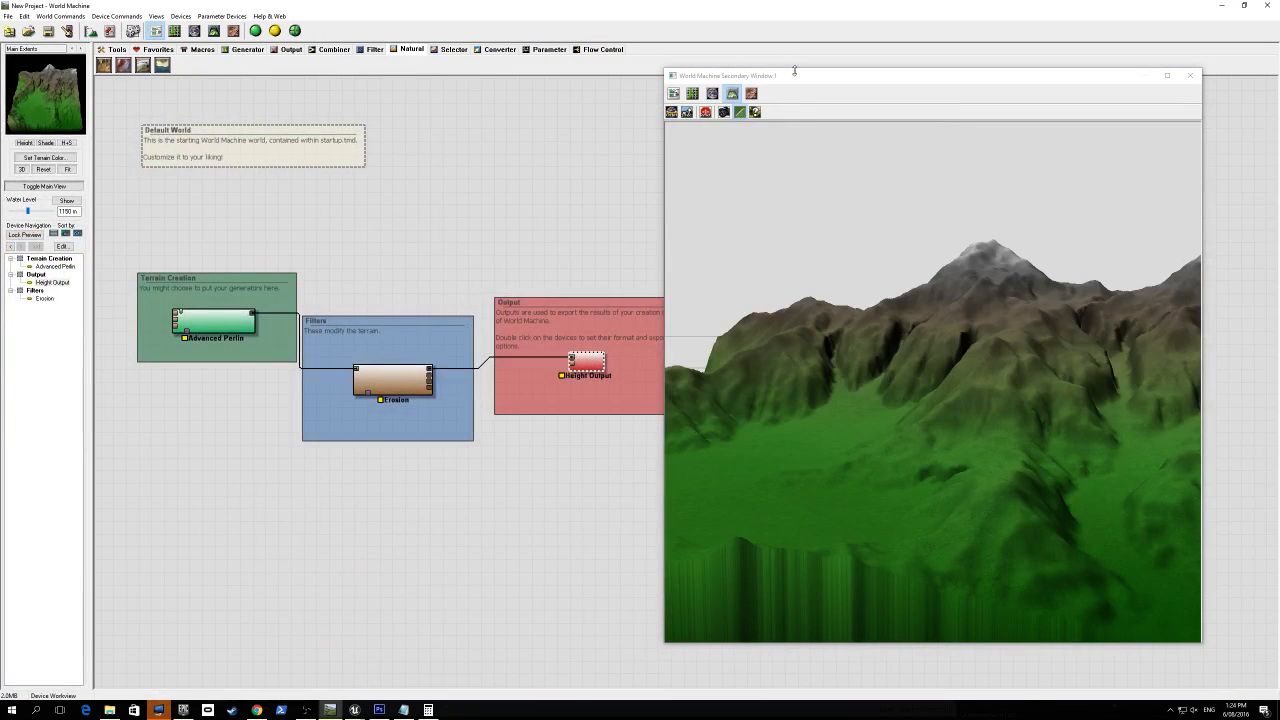
Place World Machine's 3D preview beside the Unreal viewport and compare its terrain with the imported landscape from a matching angle
left_click(584, 363)
left_click_drag(941, 11, 178, 82)
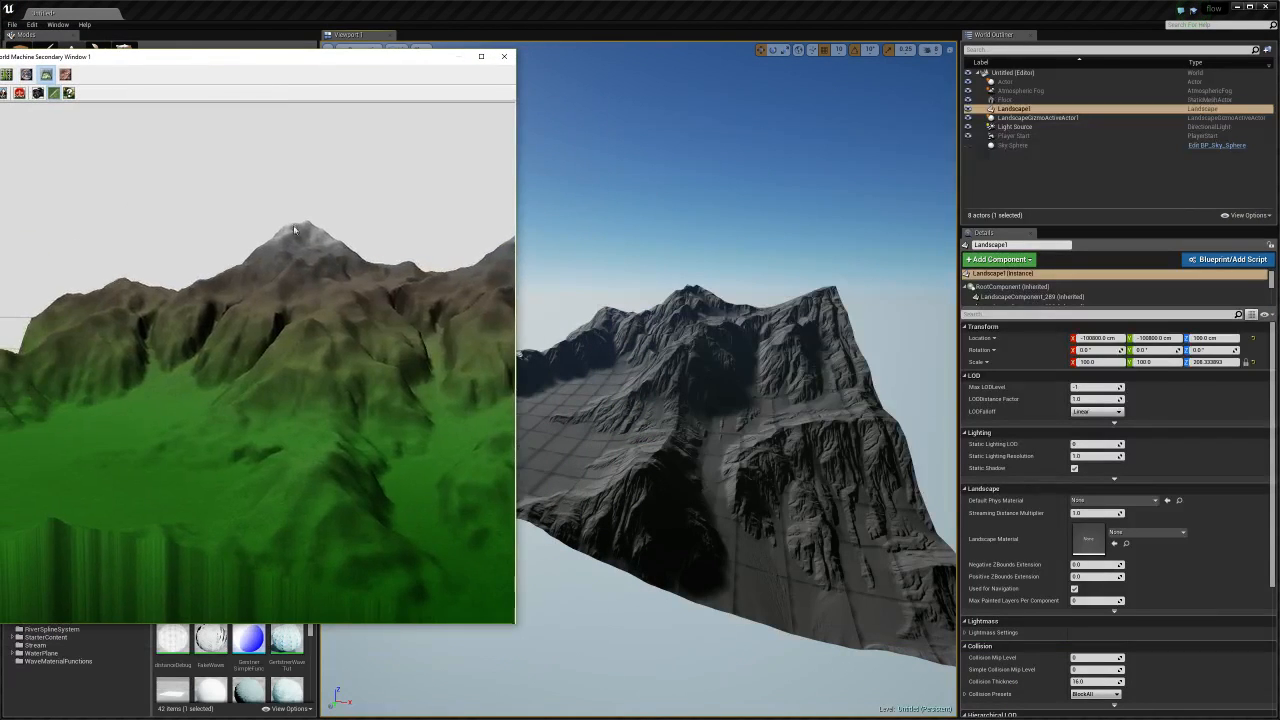
scroll(294, 229, "down", 3)
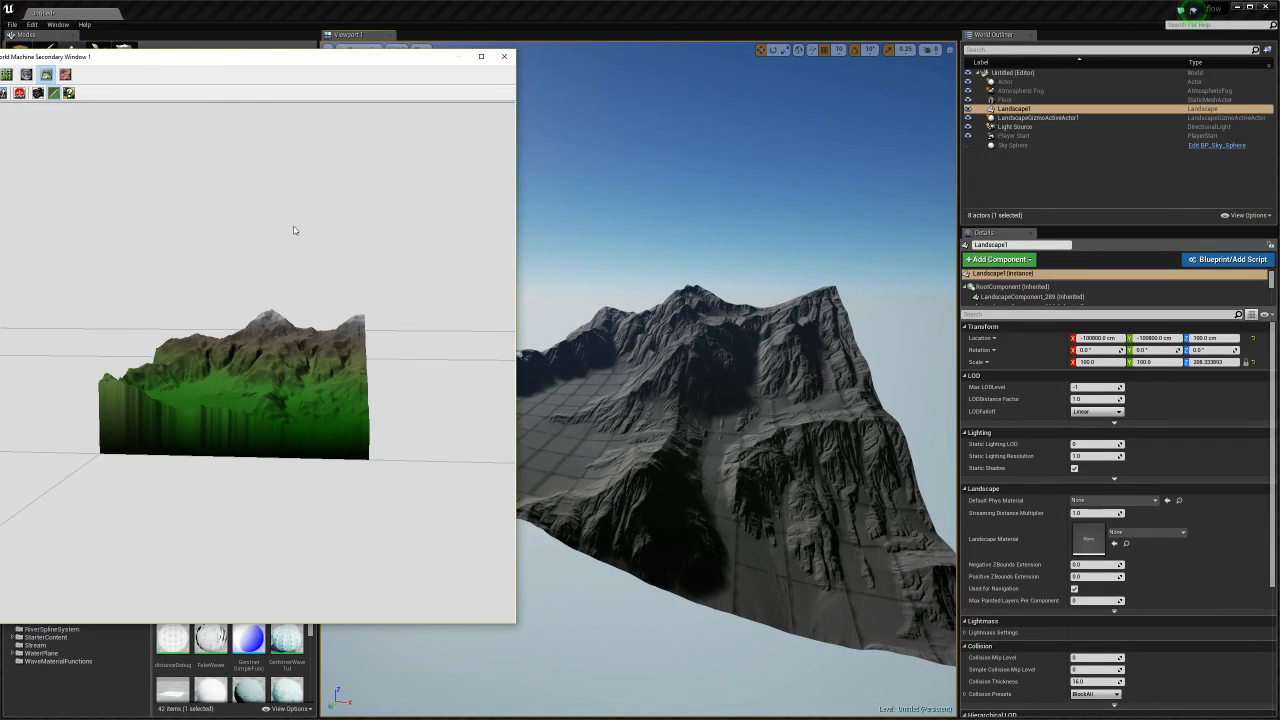
left_click_drag(271, 258, 309, 291)
right_click_drag(640, 330, 600, 333)
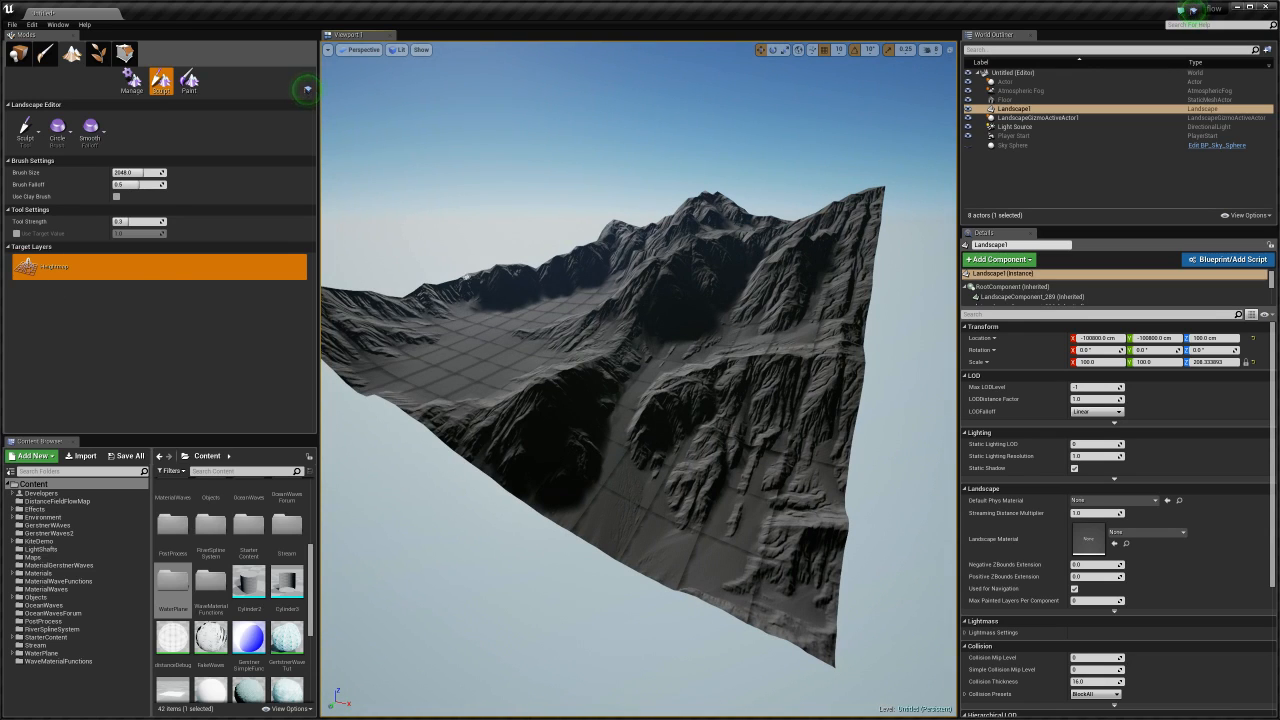
key("alt+Tab")
left_click_drag(110, 60, 256, 80)
scroll(332, 304, "down", 5)
scroll(331, 307, "up", 10)
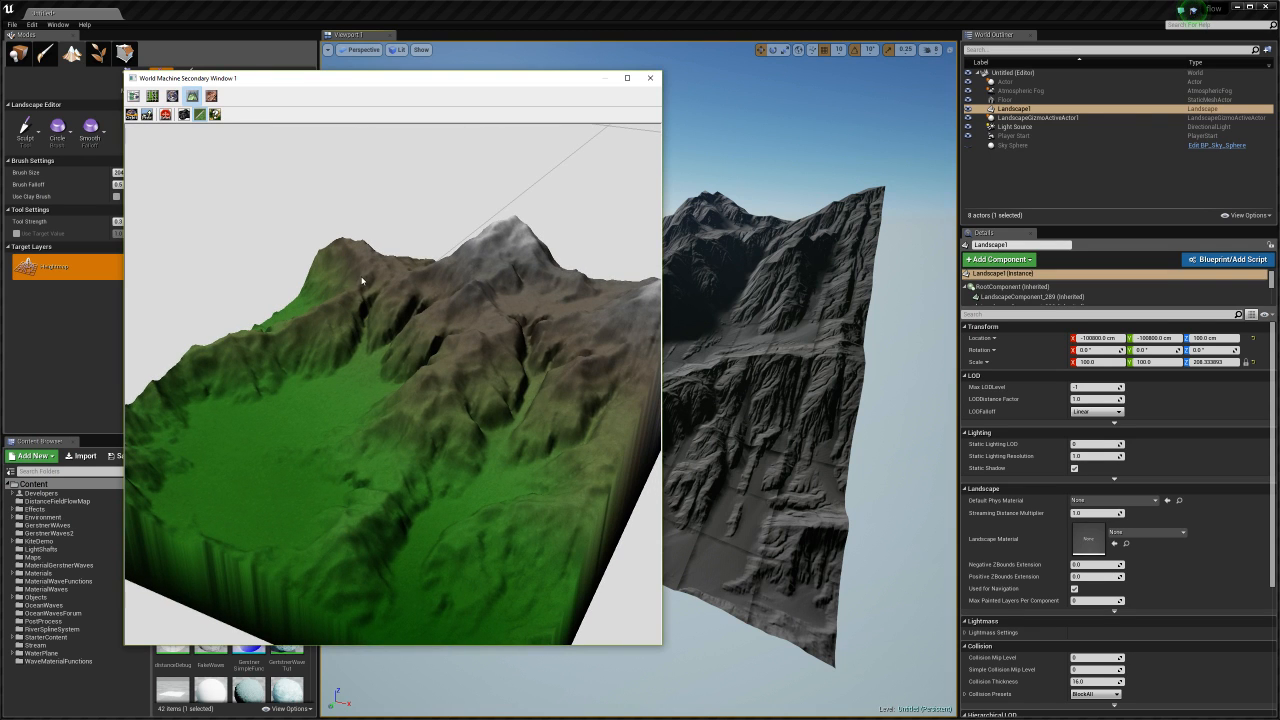
scroll(361, 284, "down", 3)
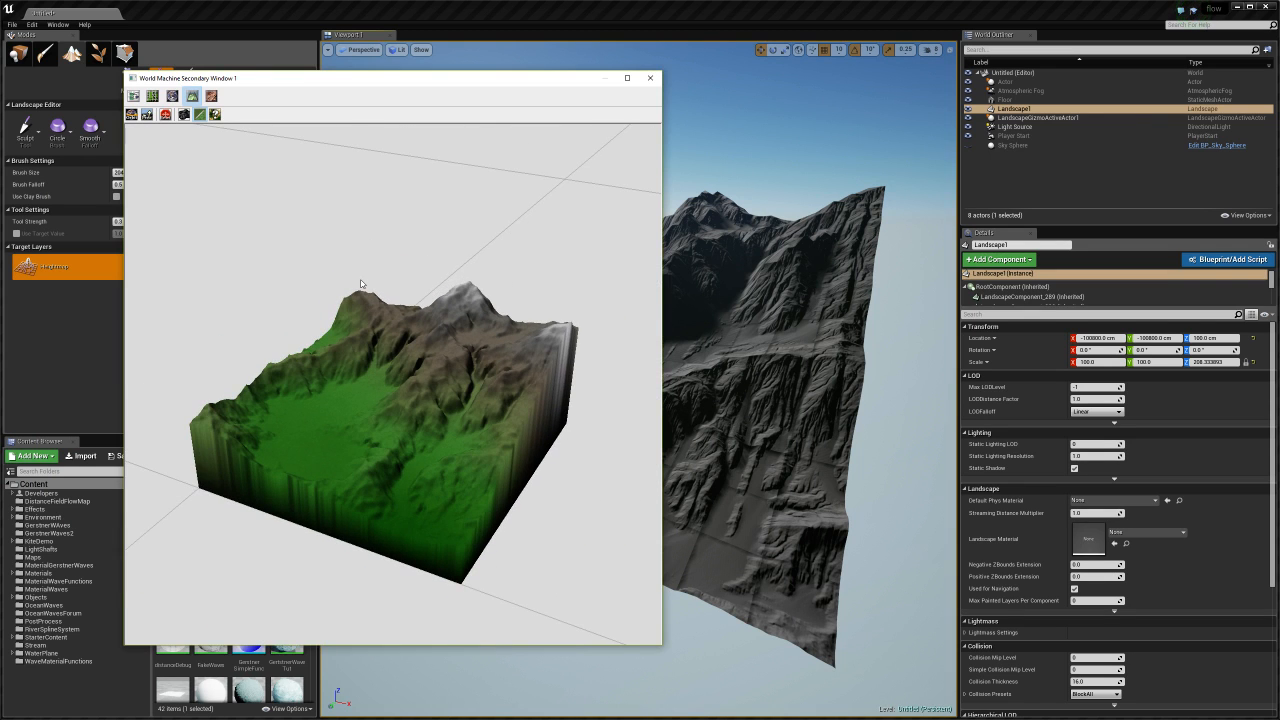
Fly around the imported landscape in the Unreal viewport and examine its valley and mountain slopes up close
left_click(741, 291)
mouse_move(741, 291)
right_mouse_down()
mouse_move(760, 280)
mouse_move(741, 291)
mouse_move(742, 268)
mouse_move(733, 284)
mouse_move(786, 264)
mouse_move(613, 301)
right_mouse_up()
key("s")
key("w")
key("w")
key("s")
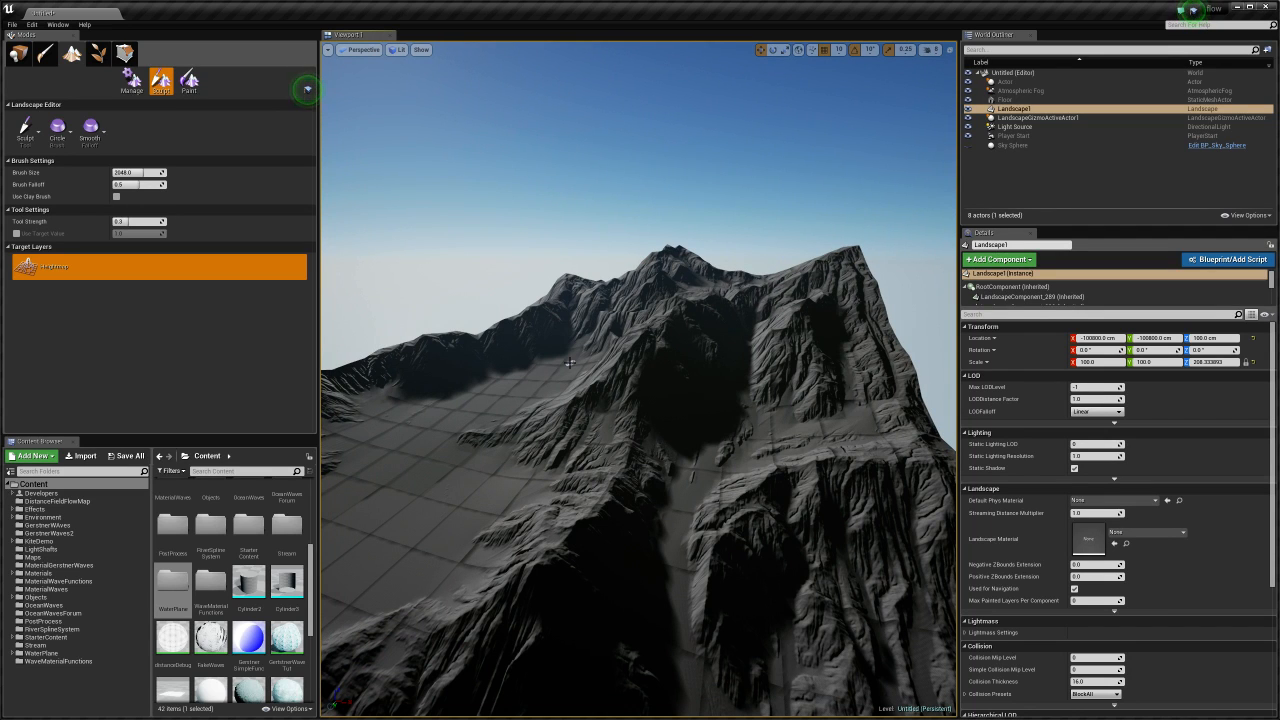
mouse_move(570, 363)
right_mouse_down()
mouse_move(562, 394)
mouse_move(586, 423)
right_mouse_up()
key("w")
Switch to World Machine and arrange its 3D preview and main project window side by side
key("alt+Tab")
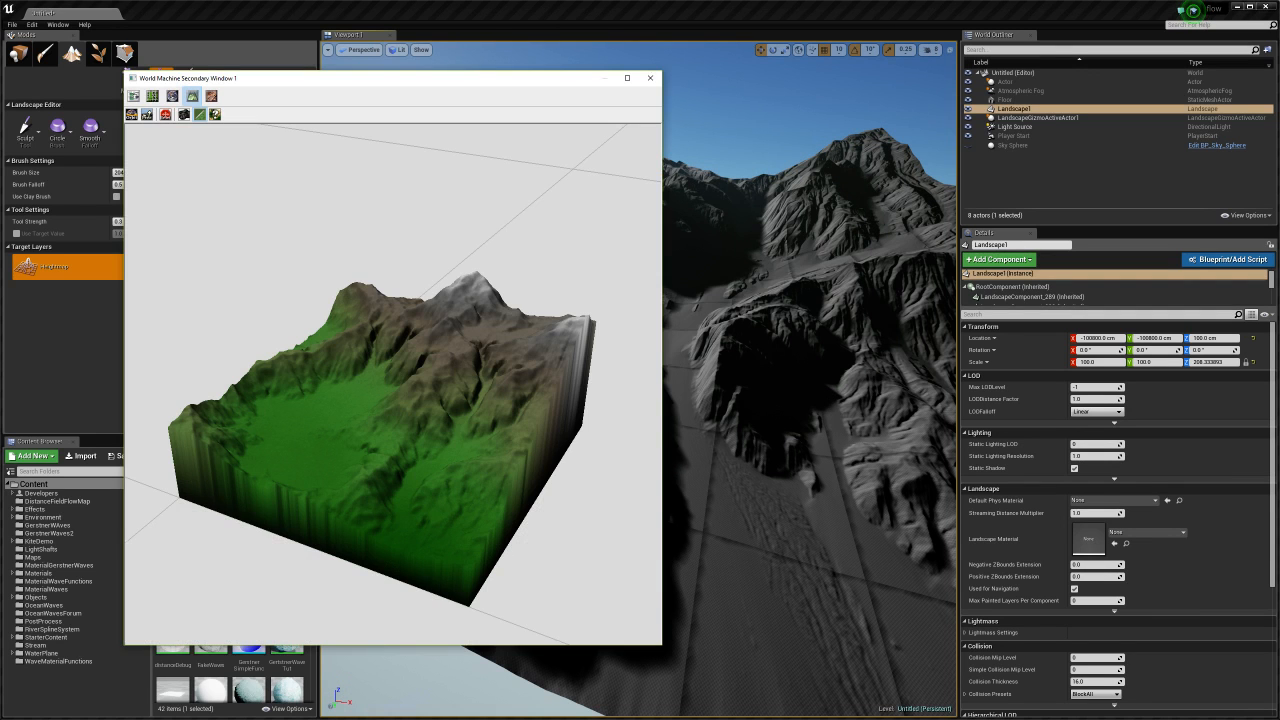
left_click_drag(40, 122, 772, 86)
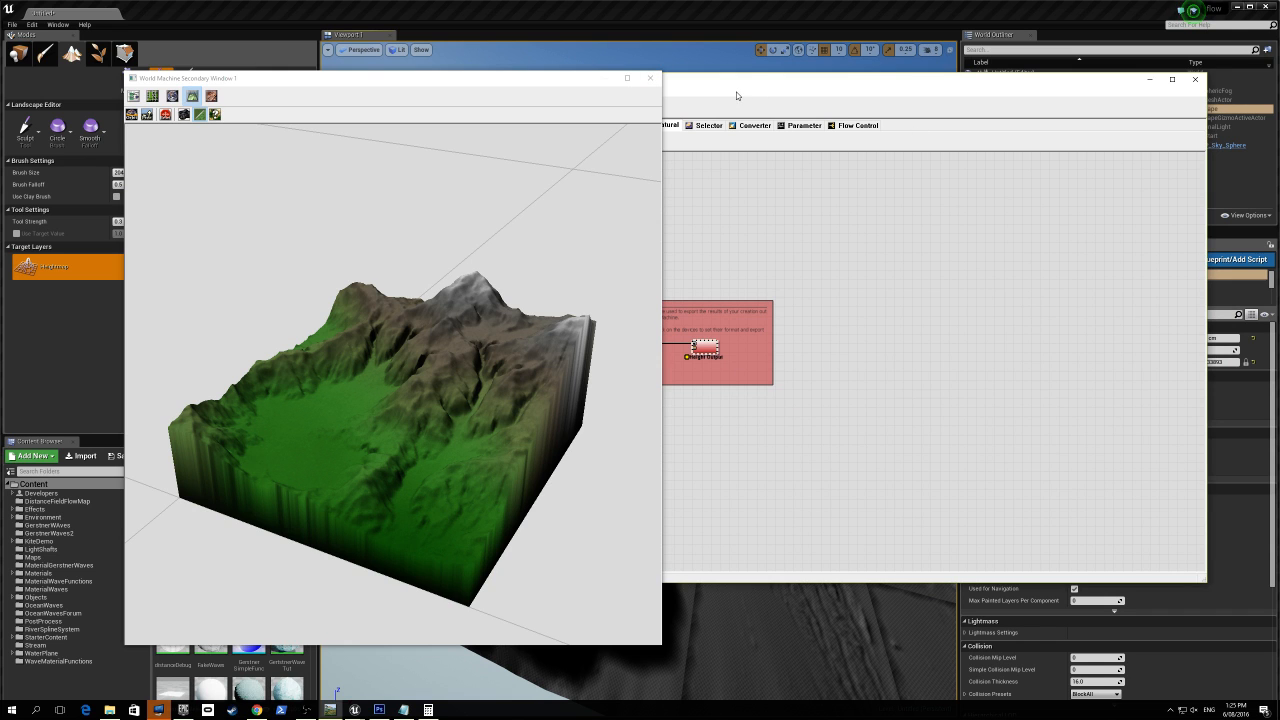
left_click_drag(484, 84, 353, 43)
left_click_drag(611, 85, 848, 99)
left_click_drag(643, 99, 768, 99)
Open World Machine's project settings and check the build resolution against the 4033x4033 entry in Unreal's recommended landscape sizes
left_click(664, 107)
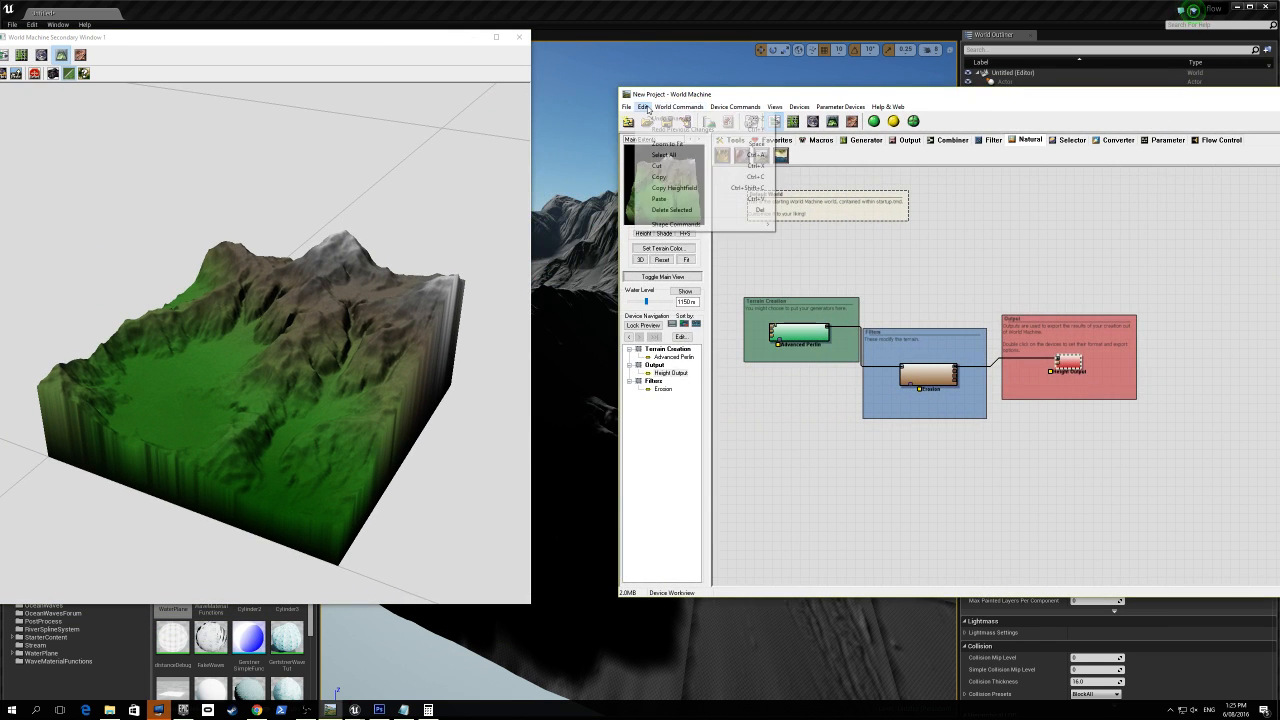
mouse_move(640, 110)
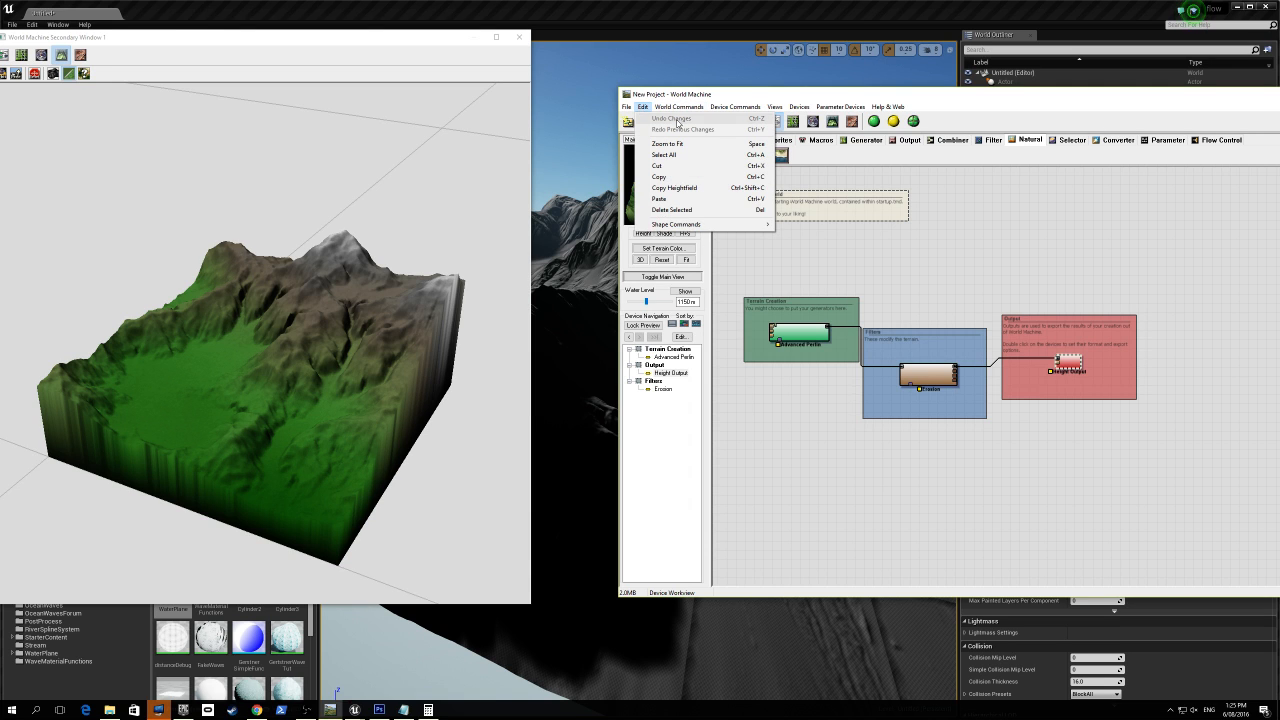
mouse_move(679, 107)
left_click(690, 166)
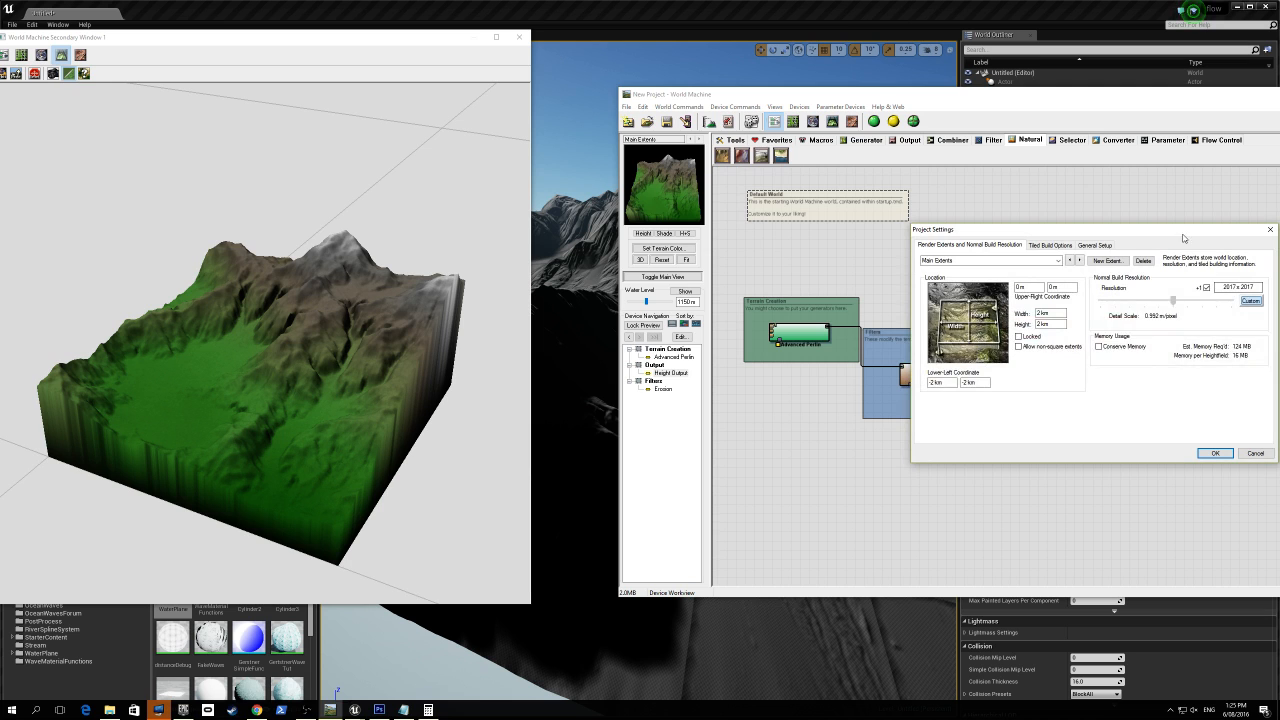
left_click_drag(1186, 231, 864, 222)
left_click(257, 710)
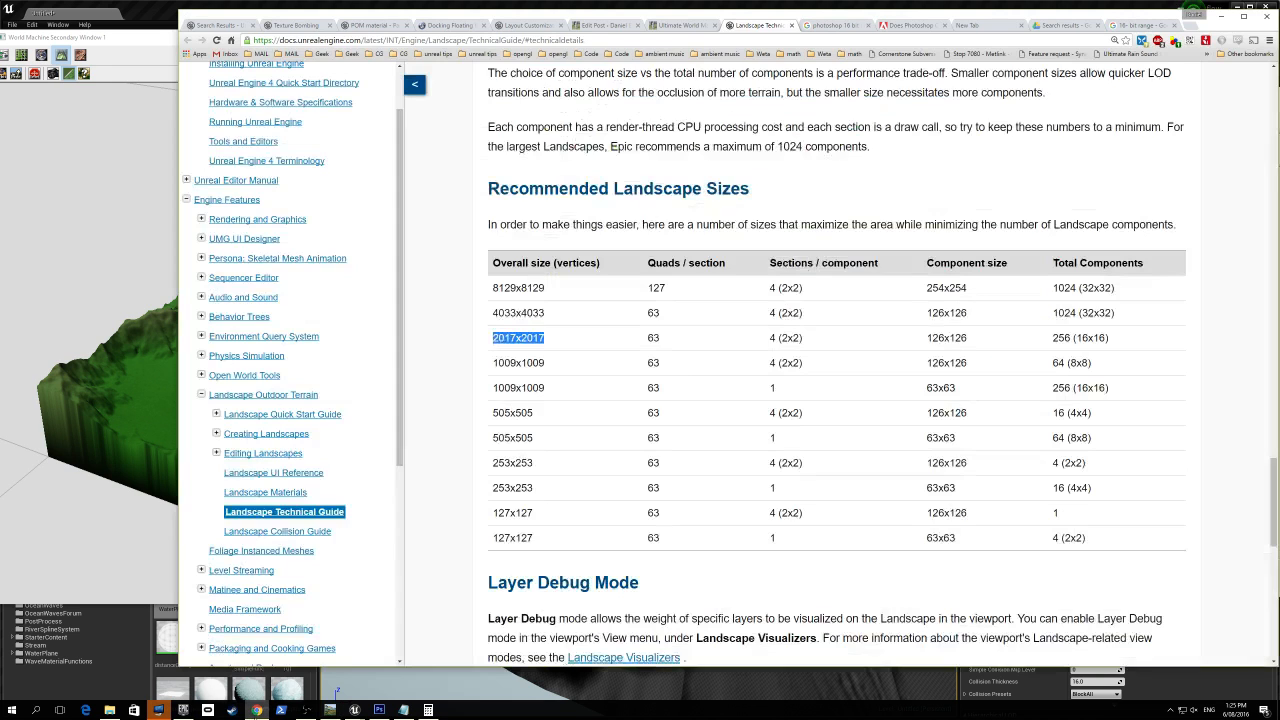
left_click_drag(491, 313, 552, 314)
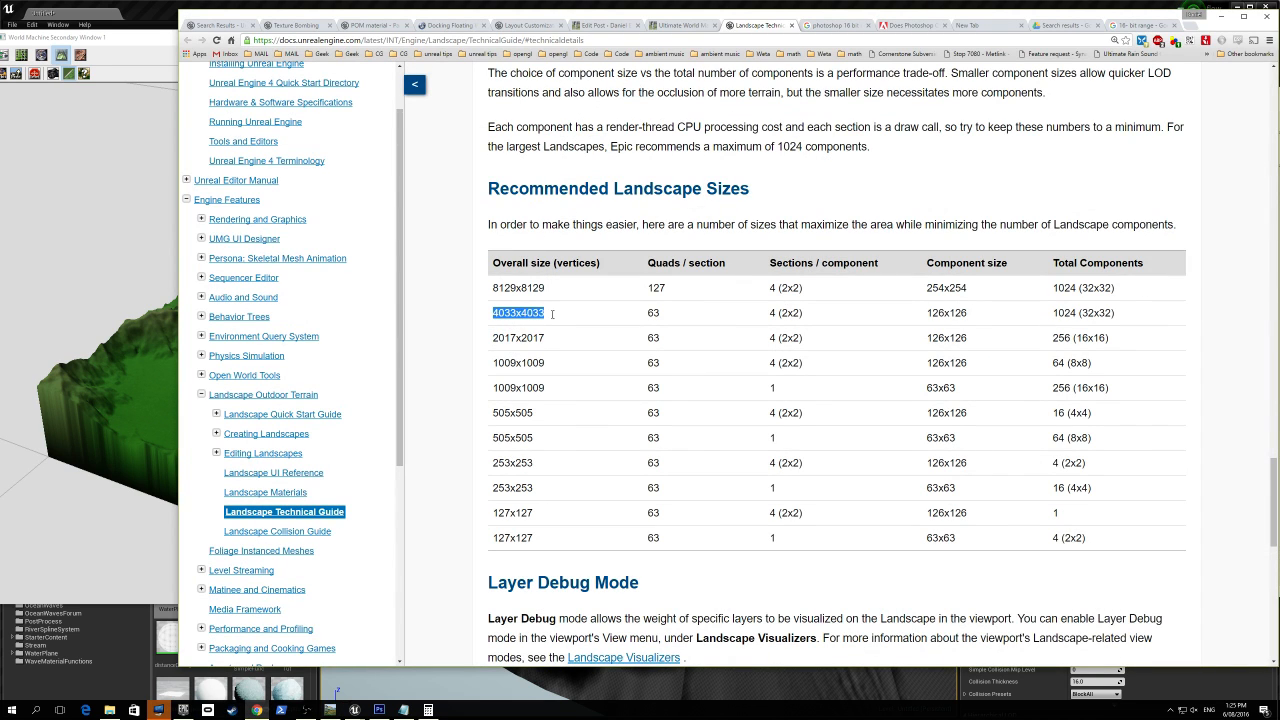
left_click(1222, 17)
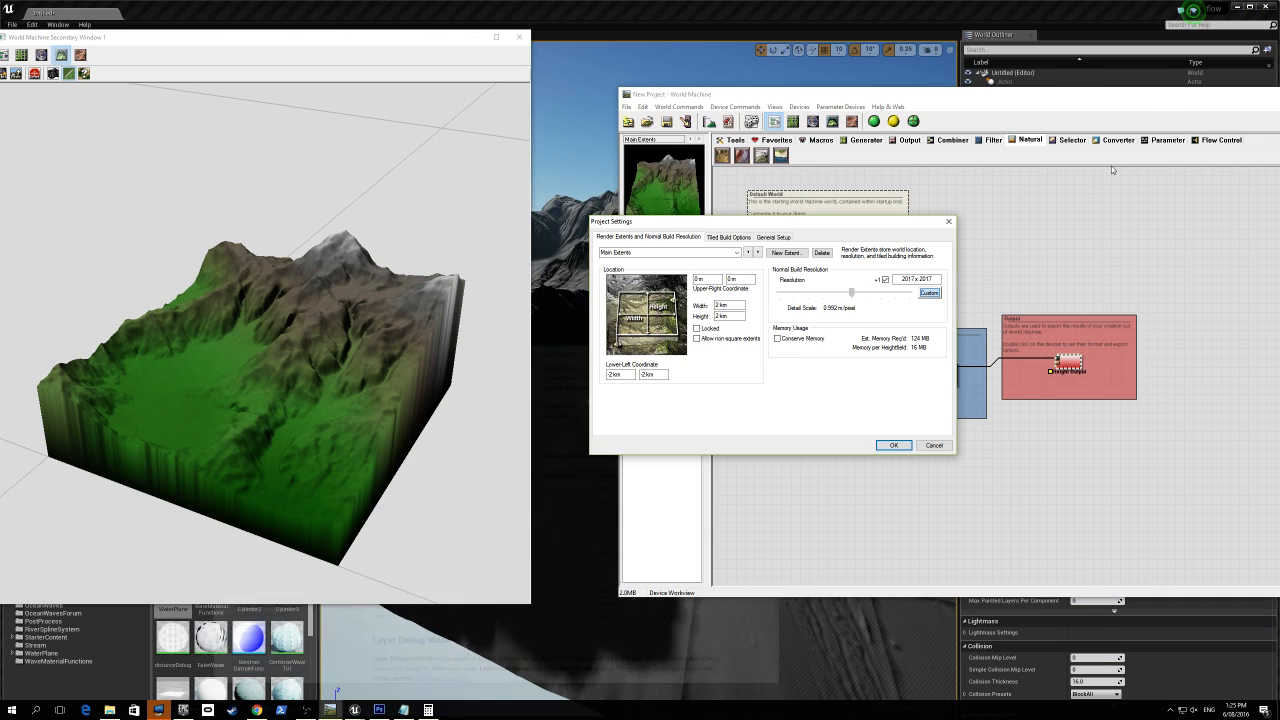
double_click(935, 280)
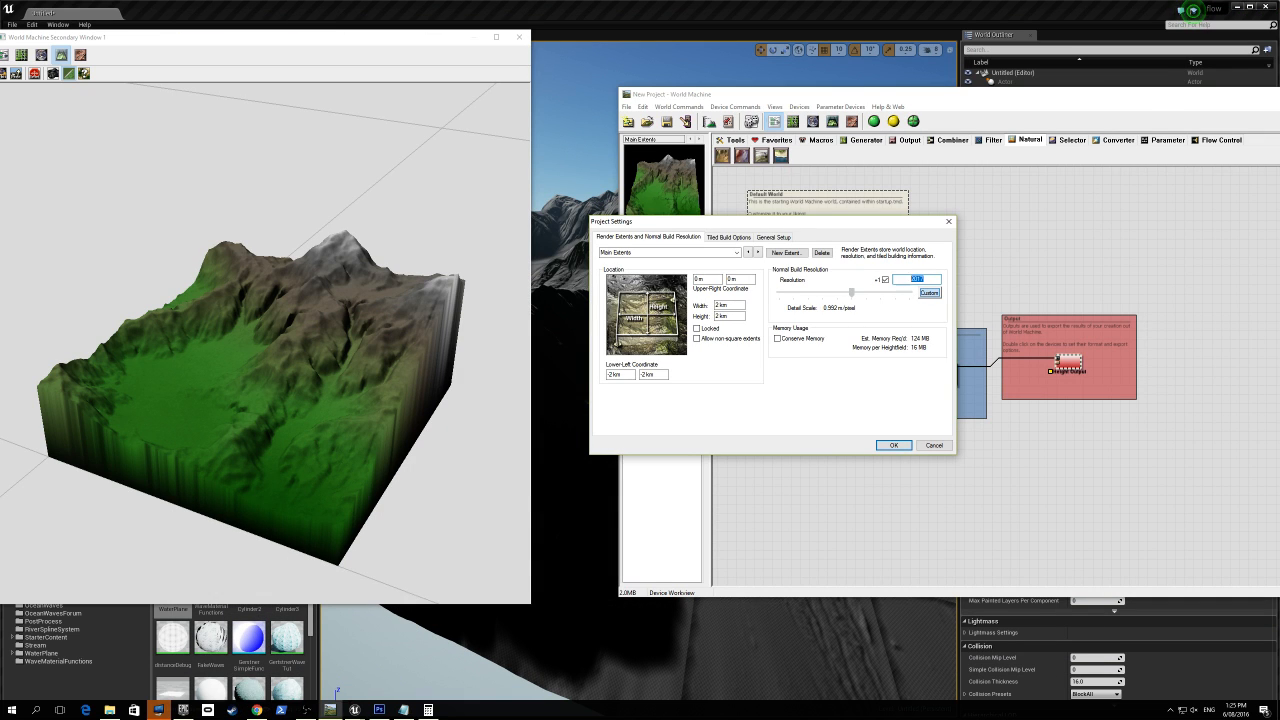
left_click(893, 445)
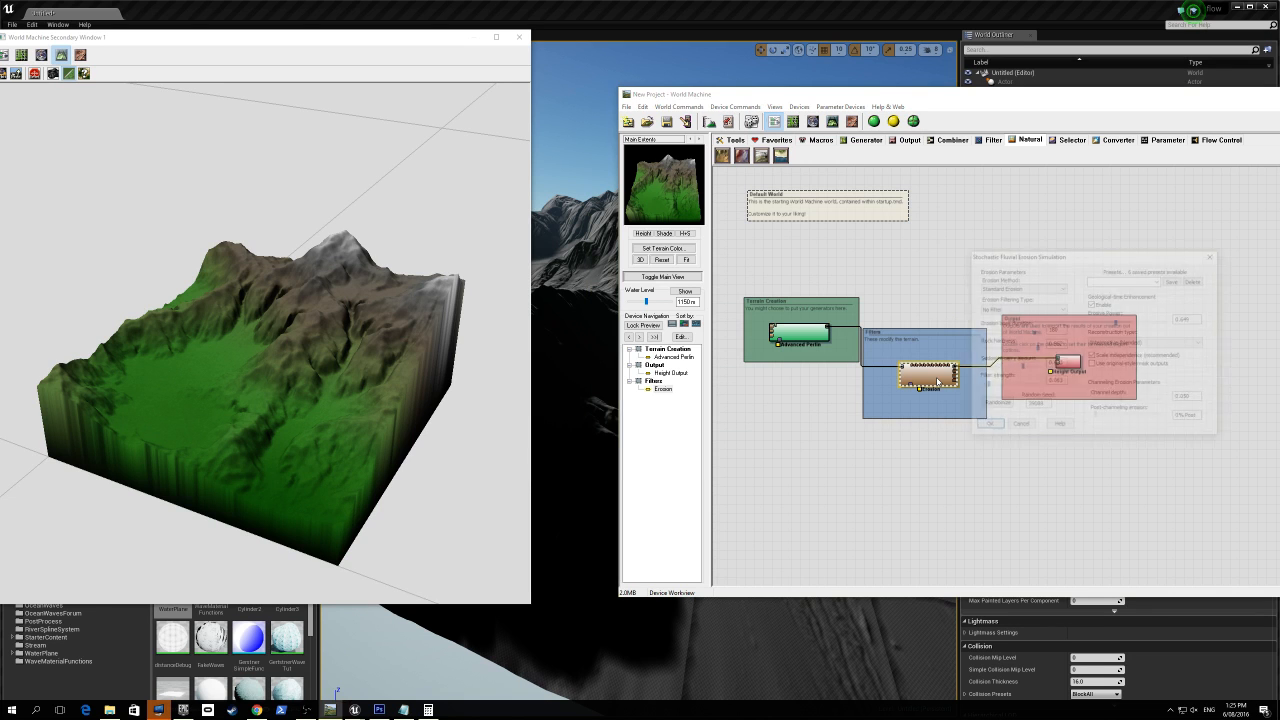
Disable geological-time enhancement in the Erosion device's settings and apply the change
left_click(1092, 304)
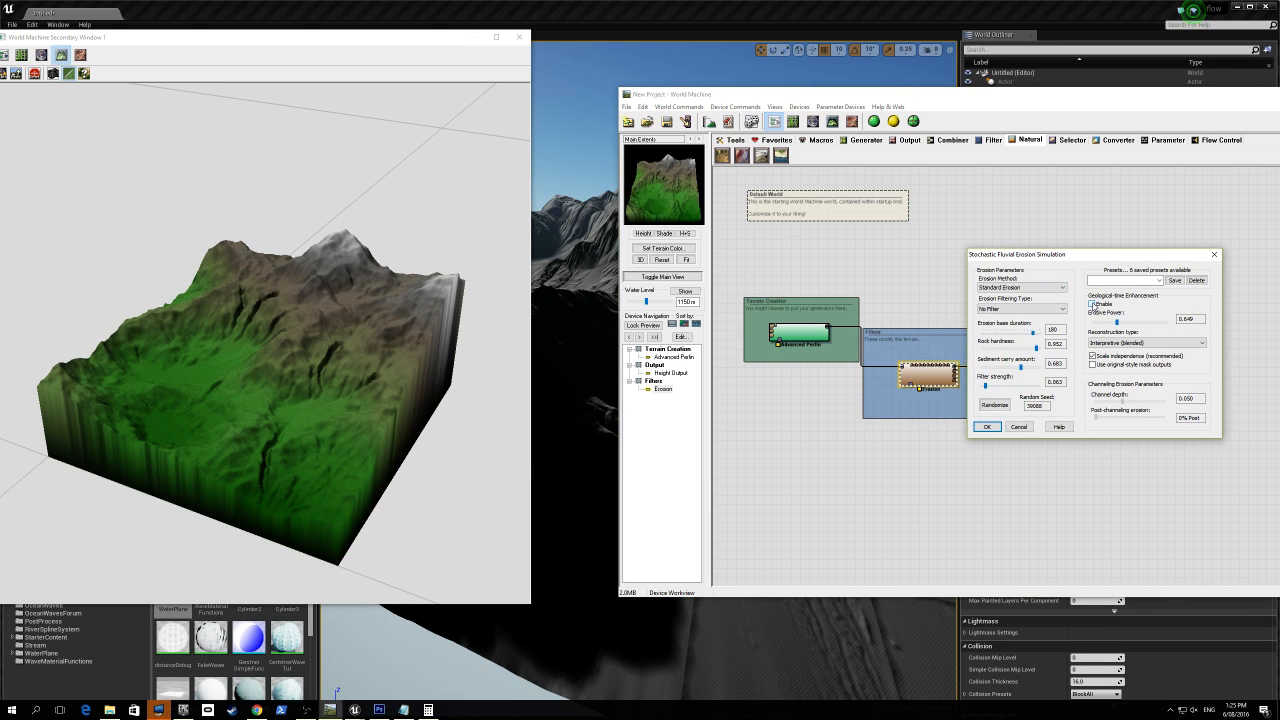
left_click_drag(1075, 253, 1029, 254)
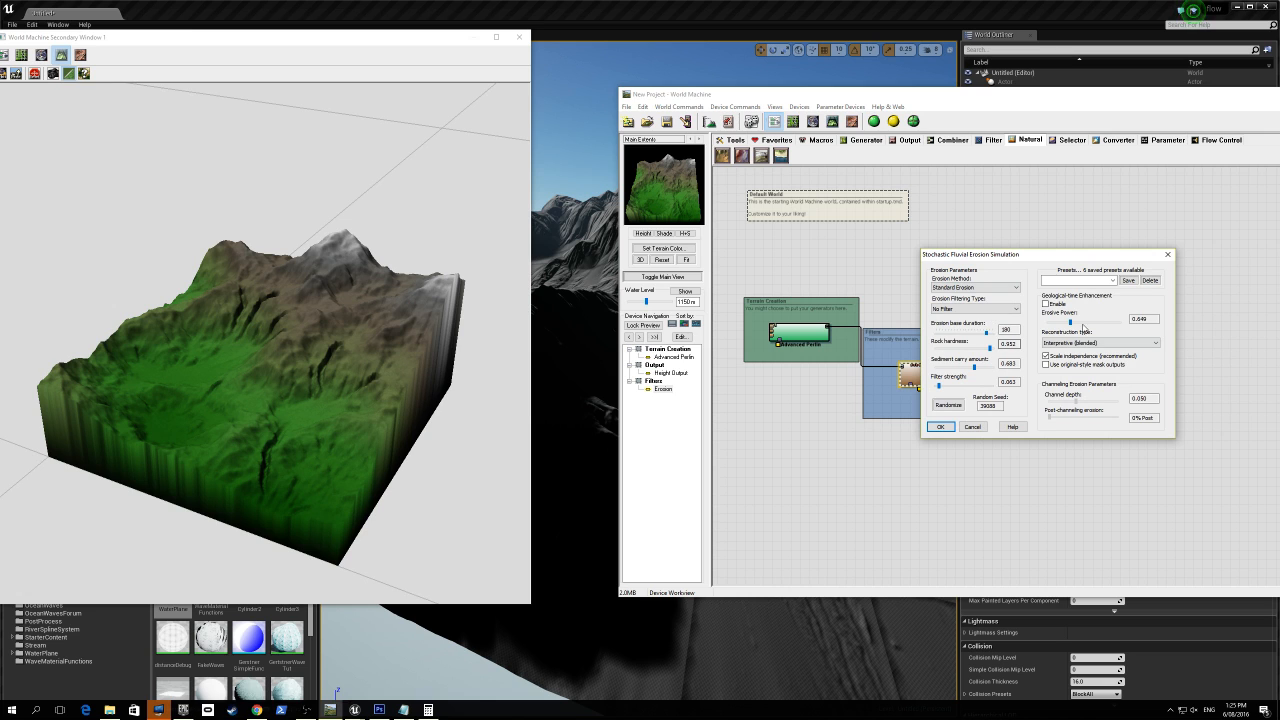
left_click(941, 427)
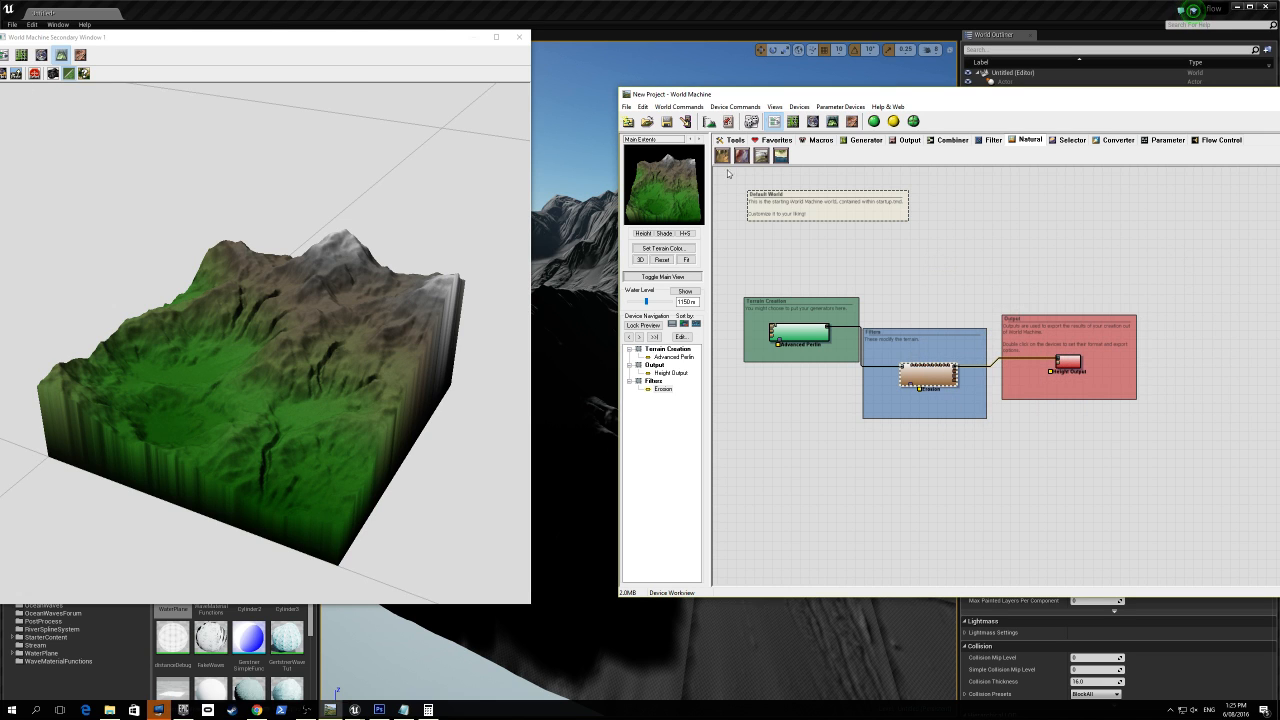